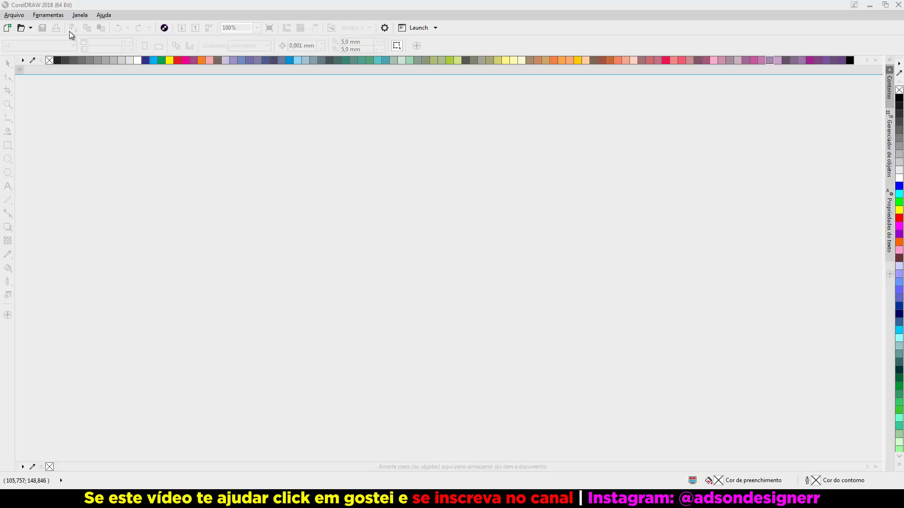
Create a new blank A4 document with a 297 × 210 mm landscape page.
{"action": "key", "text": "ctrl+n"}
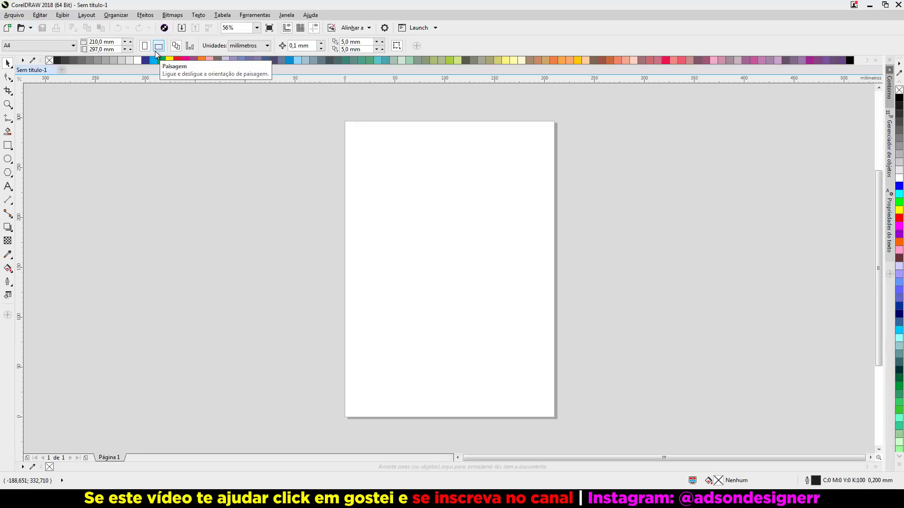
{"action": "left_click", "coordinate": [155, 50]}
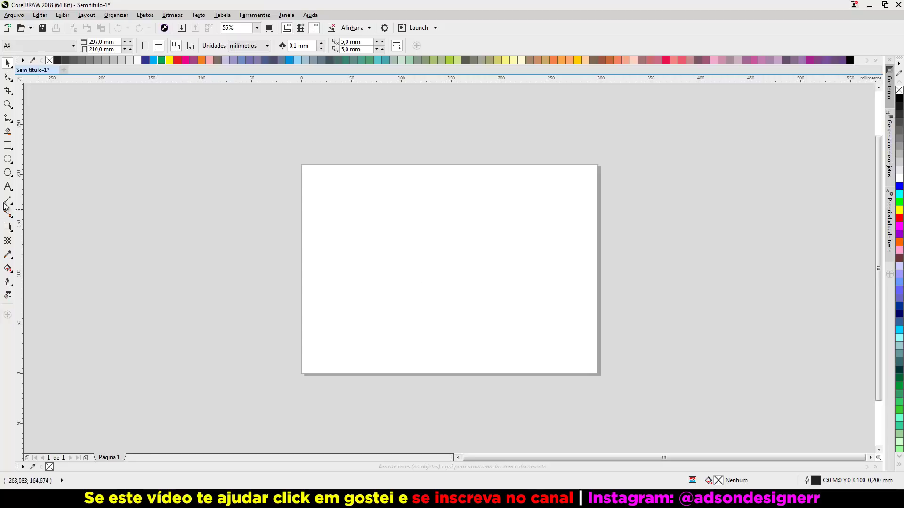
Type the word EFFECT on the page with the Text tool and select it.
{"action": "left_click", "coordinate": [7, 186]}
{"action": "left_click", "coordinate": [392, 294]}
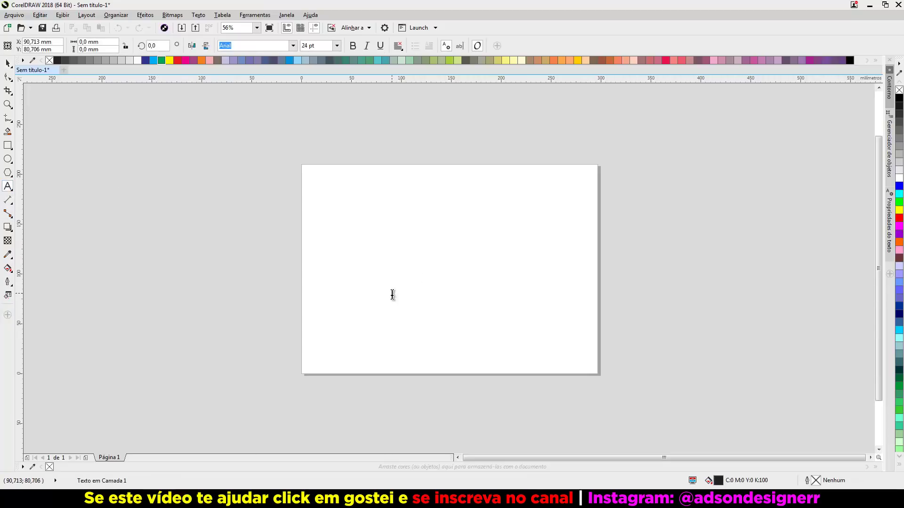
{"action": "type", "text": "EFFECT"}
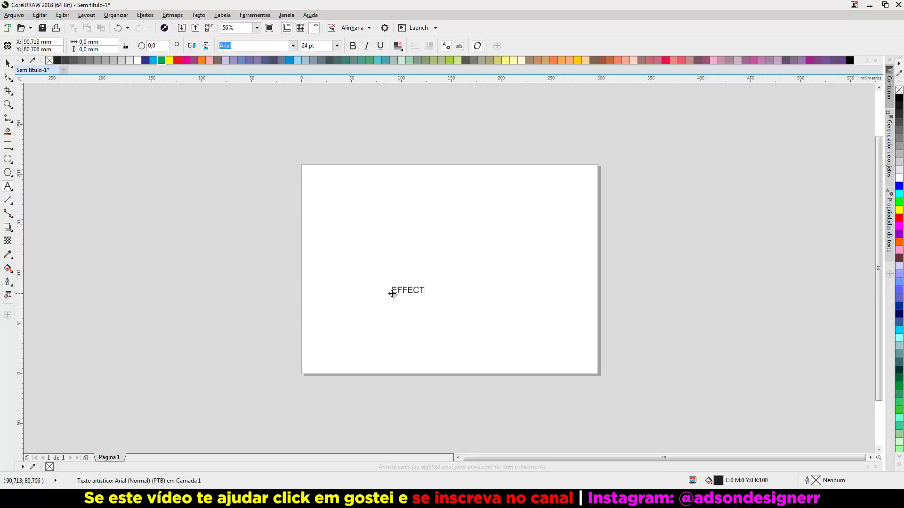
{"action": "left_click", "coordinate": [8, 64]}
Centre EFFECT, set it in Gotham Black at 133.744 pt, and break it into six letters.
{"action": "type", "text": "p"}
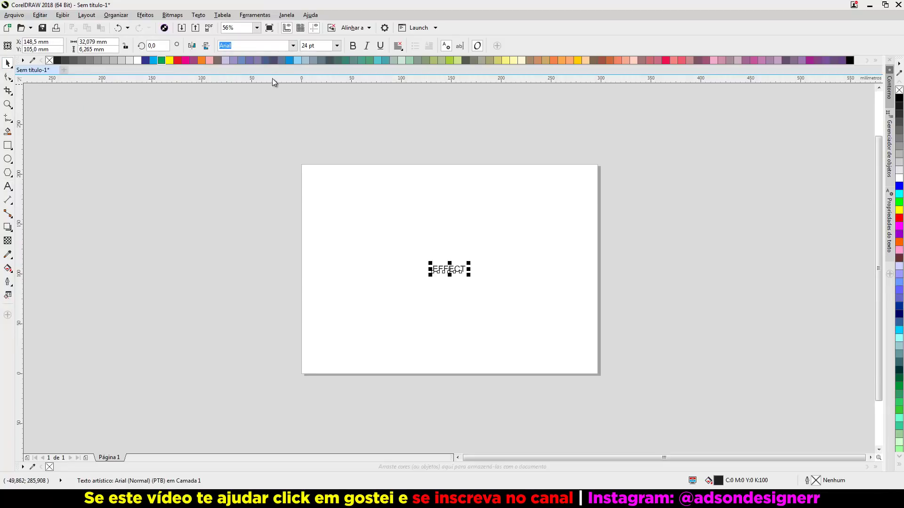
{"action": "type", "text": "Gotham Black"}
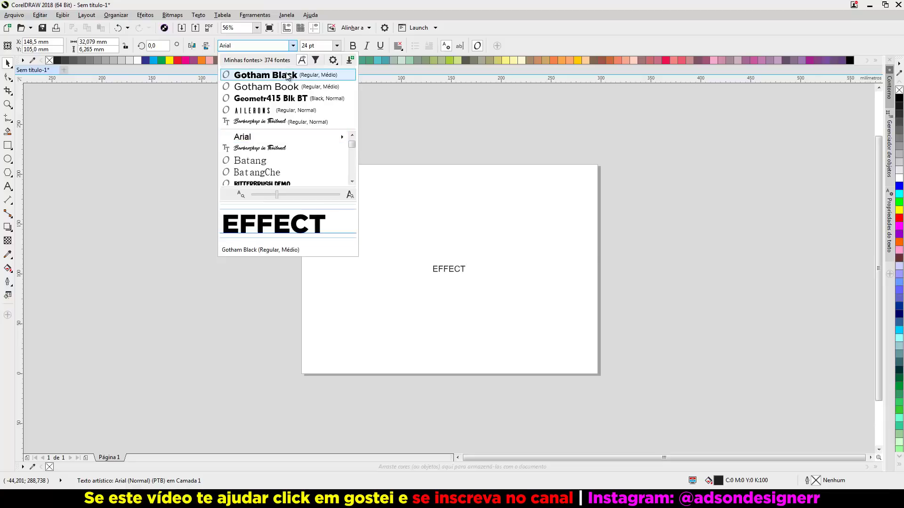
{"action": "key", "text": "Return"}
{"action": "left_click_drag", "start_coordinate": [470, 276], "coordinate": [545, 288]}
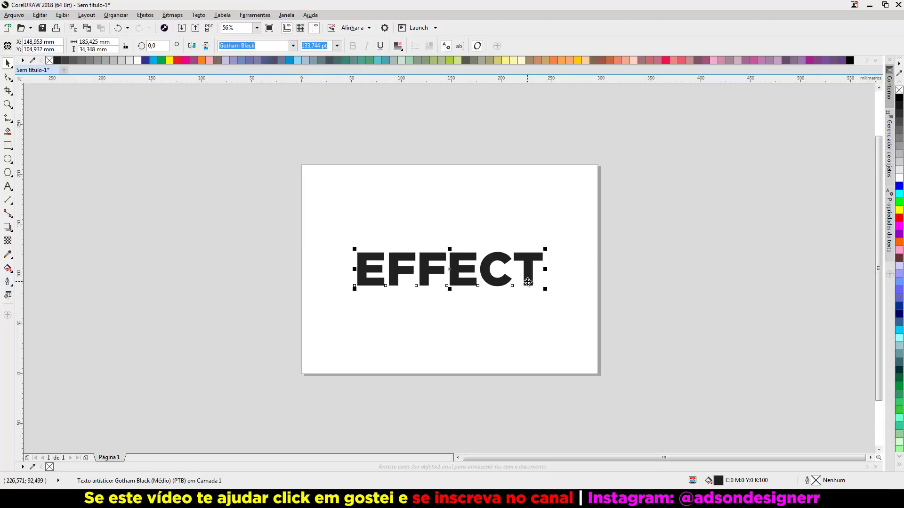
{"action": "key", "text": "ctrl+k"}
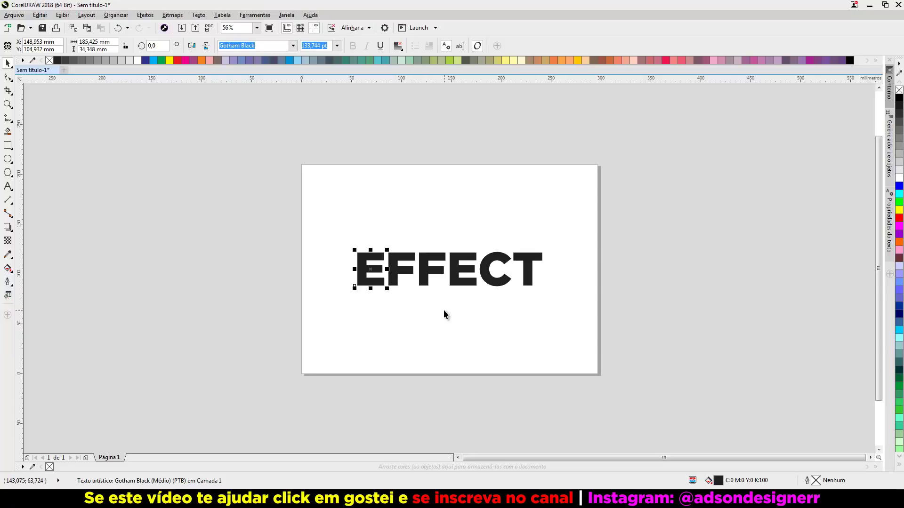
{"action": "key", "text": "ctrl+a"}
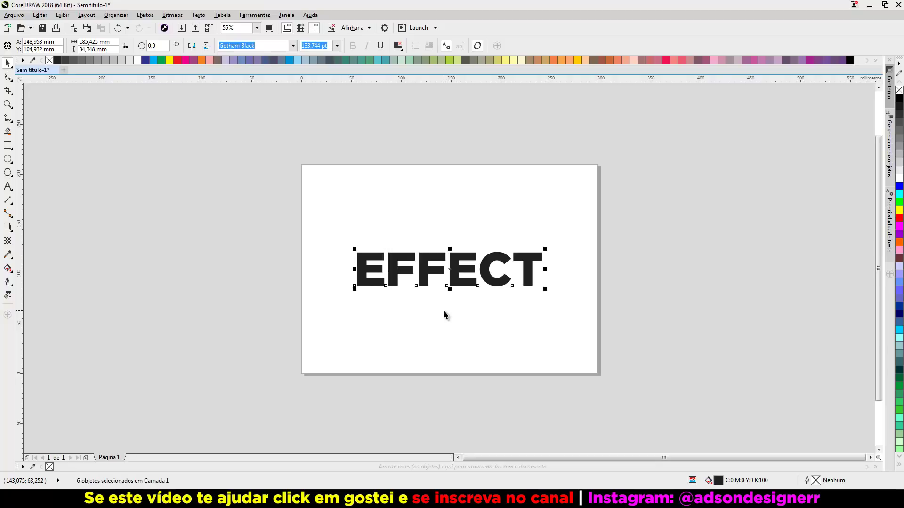
{"action": "left_click", "coordinate": [443, 311]}
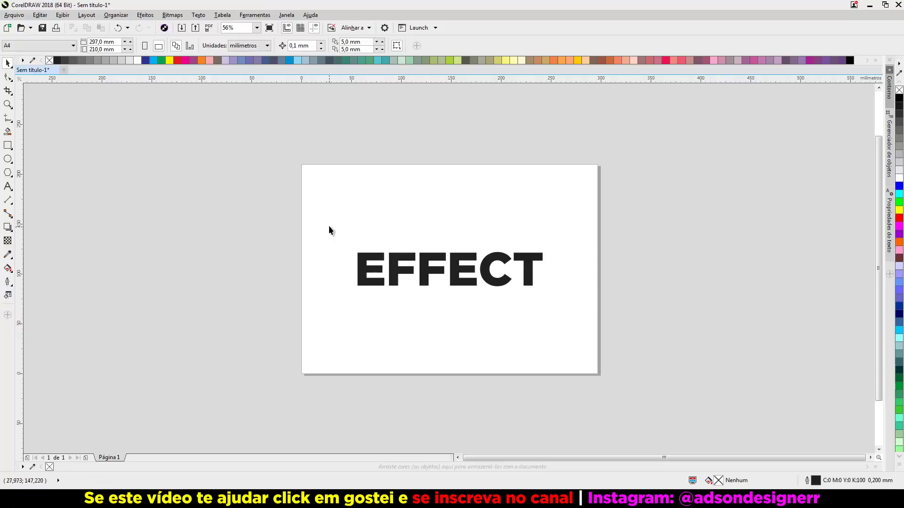
Fill all six EFFECT letters magenta (#FF00FF), then zoom in and select the first F.
{"action": "left_click_drag", "start_coordinate": [328, 225], "coordinate": [652, 380]}
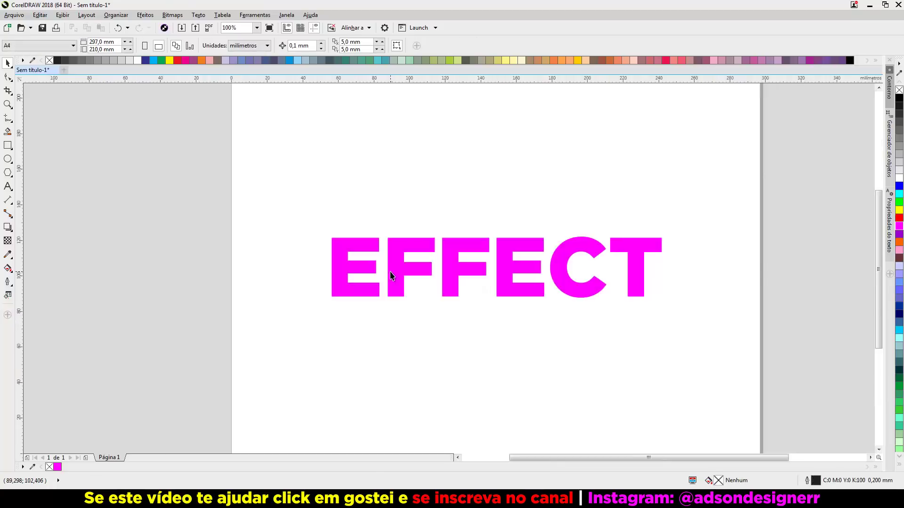
{"action": "scroll", "coordinate": [389, 275], "scroll_direction": "up", "scroll_amount": 2}
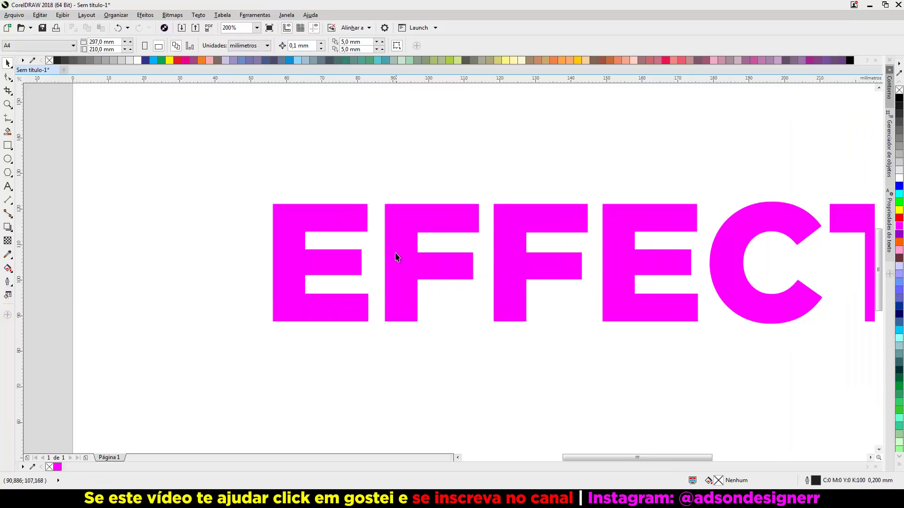
{"action": "left_click", "coordinate": [403, 230]}
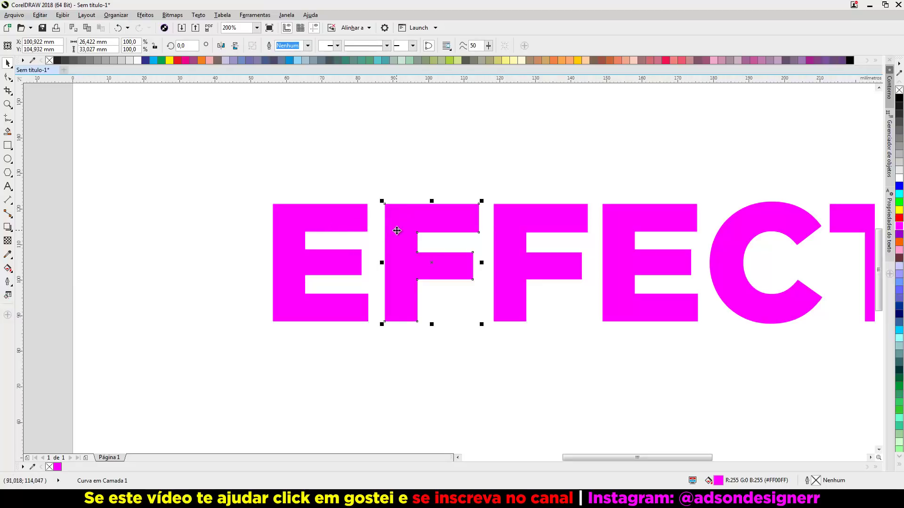
Move the first F over the E and intersect them into a 4.589 × 33.027 mm overlap shape.
{"action": "left_click_drag", "start_coordinate": [391, 224], "coordinate": [364, 229]}
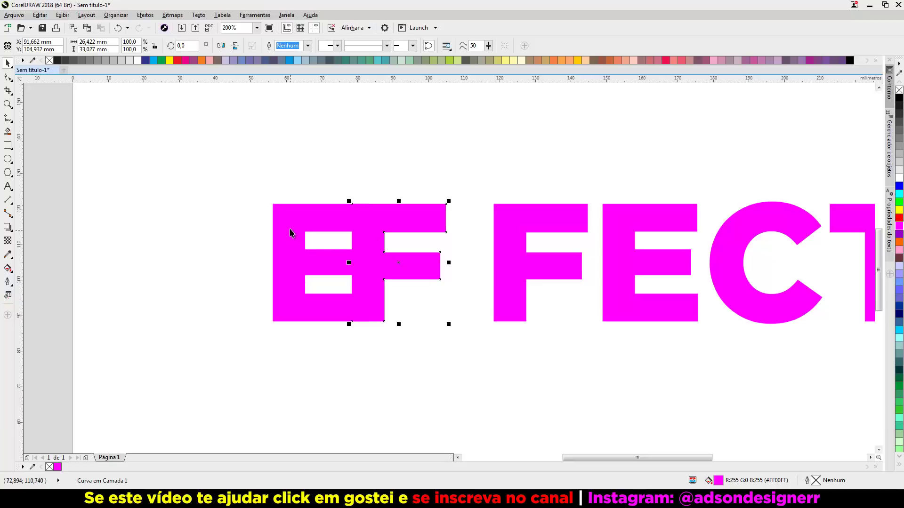
{"action": "left_click", "coordinate": [295, 215], "text": "shift"}
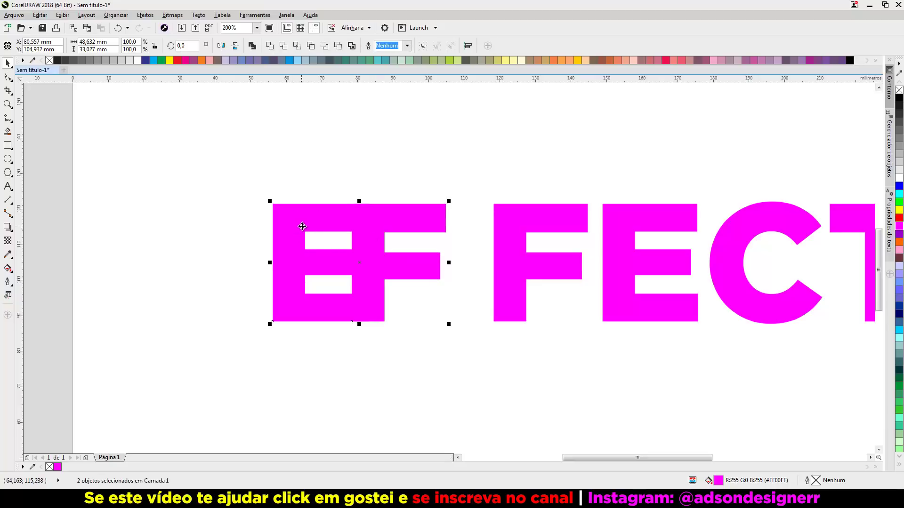
{"action": "left_click", "coordinate": [297, 47]}
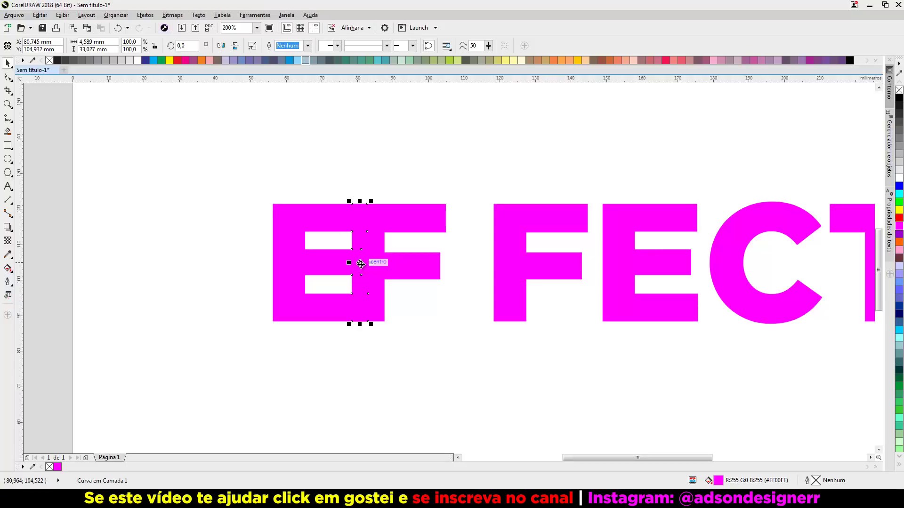
Fill the E–F overlap strips black, nudge the first F right, and select the strips.
{"action": "left_click_drag", "start_coordinate": [361, 264], "coordinate": [241, 249]}
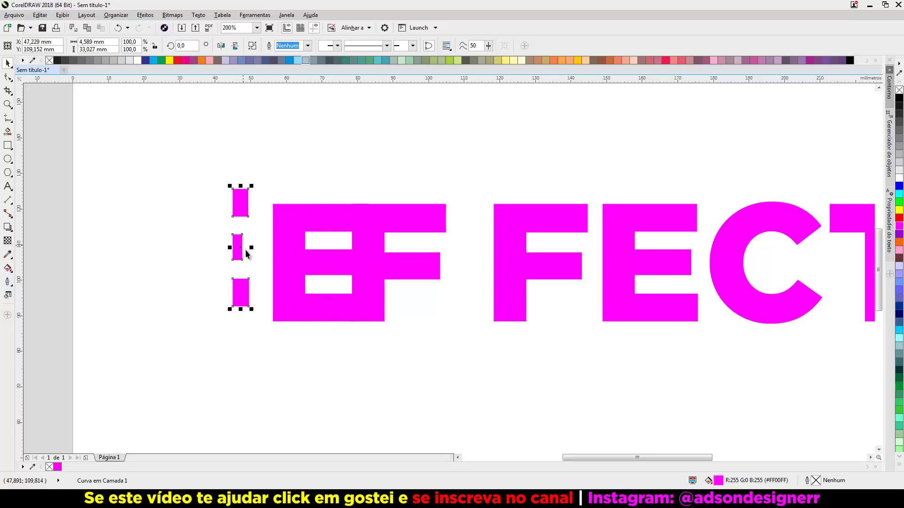
{"action": "key", "text": "ctrl+z"}
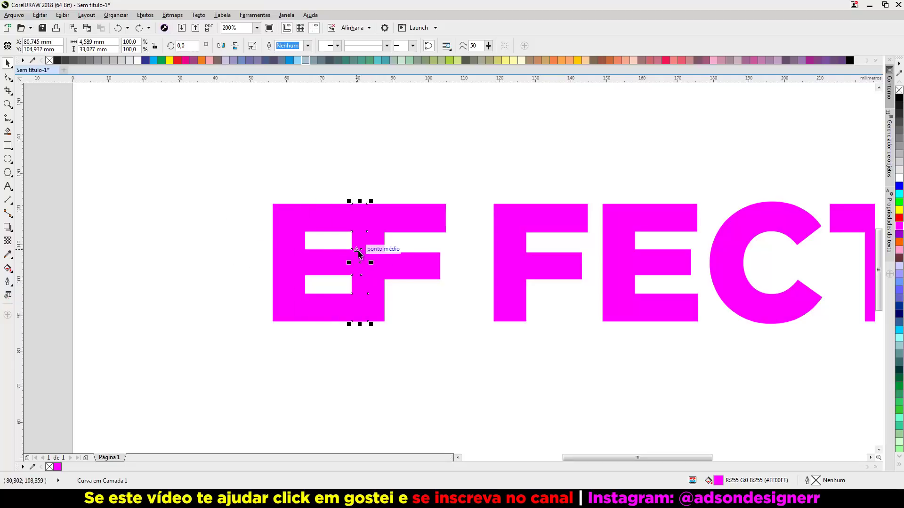
{"action": "left_click", "coordinate": [899, 97]}
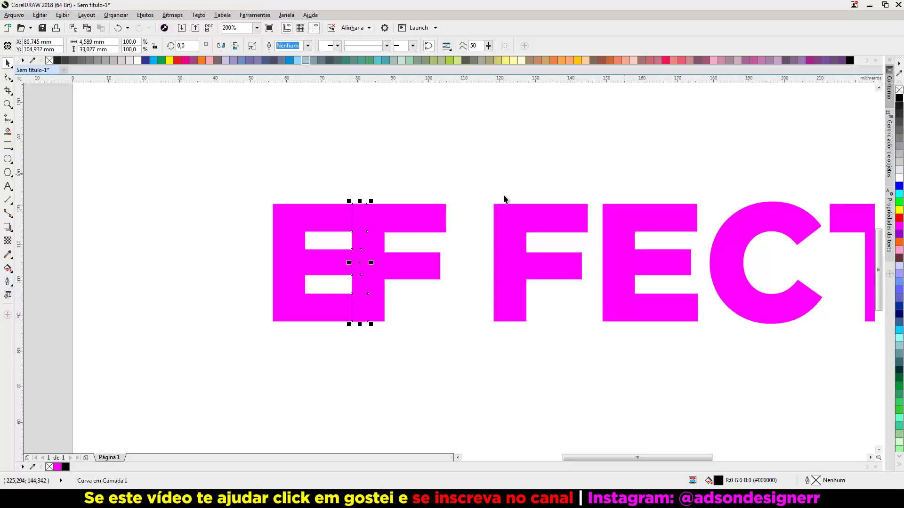
{"action": "scroll", "coordinate": [365, 224], "scroll_direction": "up", "scroll_amount": 2}
{"action": "left_click_drag", "start_coordinate": [434, 212], "coordinate": [453, 209]}
{"action": "left_click", "coordinate": [316, 165]}
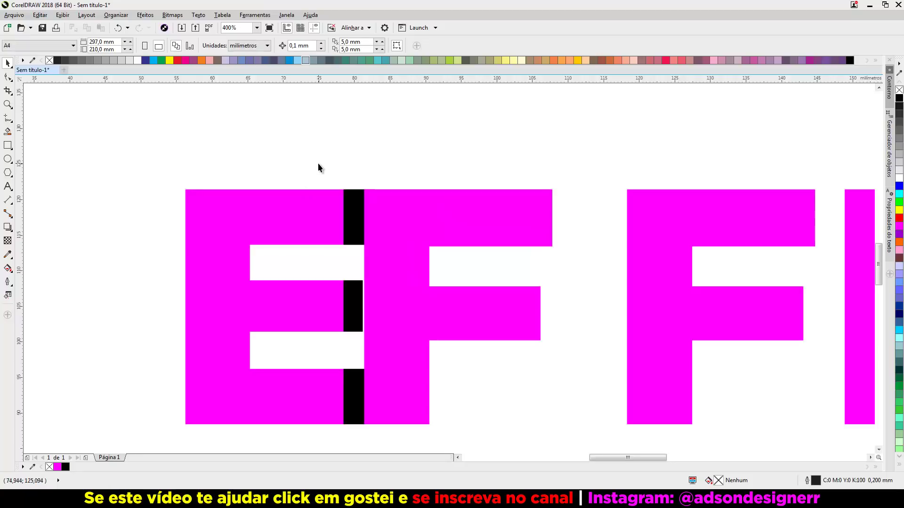
{"action": "left_click_drag", "start_coordinate": [317, 142], "coordinate": [400, 448]}
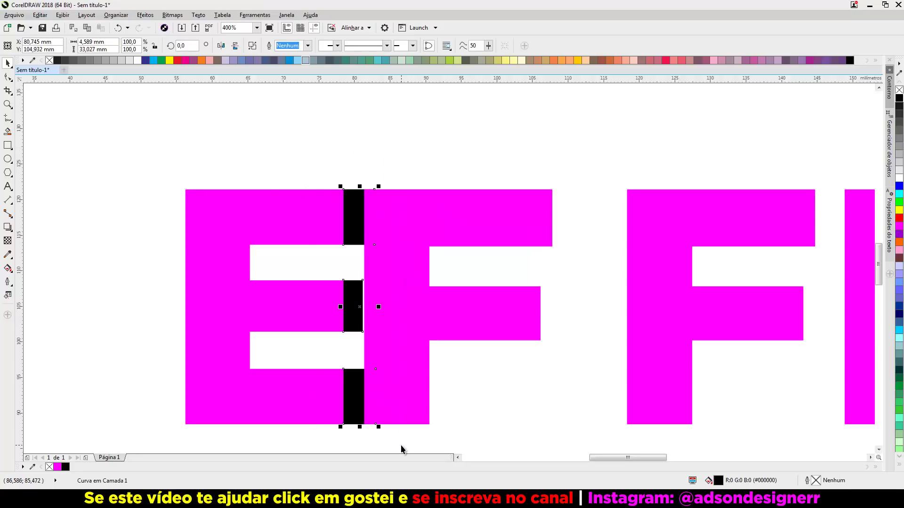
Convert the black overlap strips to an RGB 24-bit bitmap.
{"action": "left_click", "coordinate": [172, 14]}
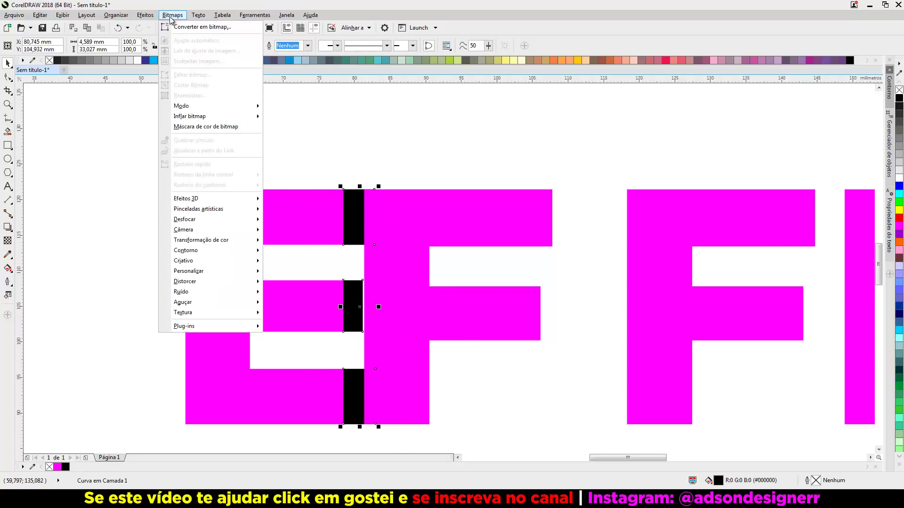
{"action": "left_click", "coordinate": [183, 27]}
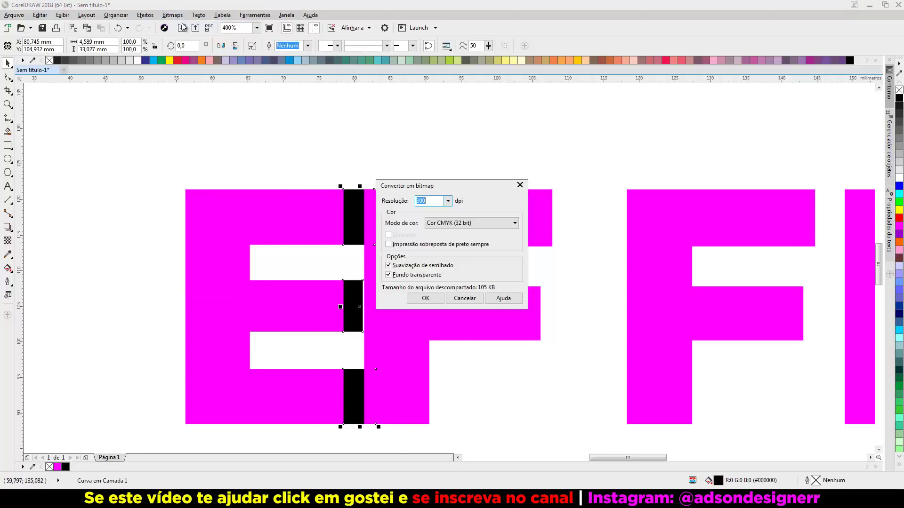
{"action": "left_click", "coordinate": [475, 223]}
{"action": "left_click", "coordinate": [447, 262]}
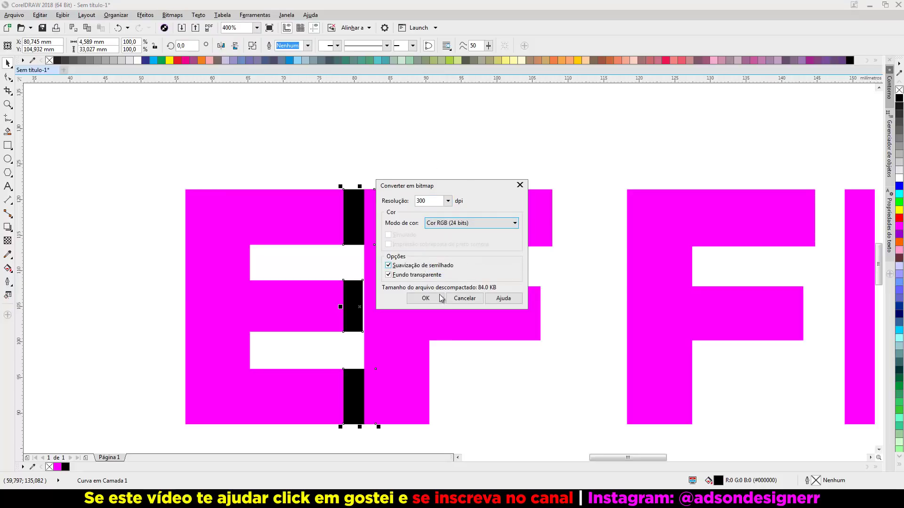
{"action": "left_click", "coordinate": [425, 298]}
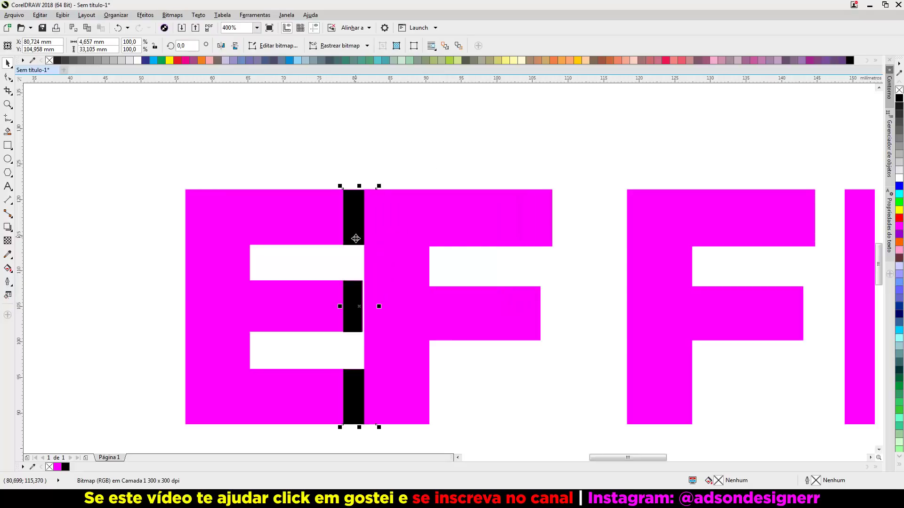
Apply a Gaussian blur with a 17,6-pixel radius to the shadow strip.
{"action": "left_click", "coordinate": [172, 15]}
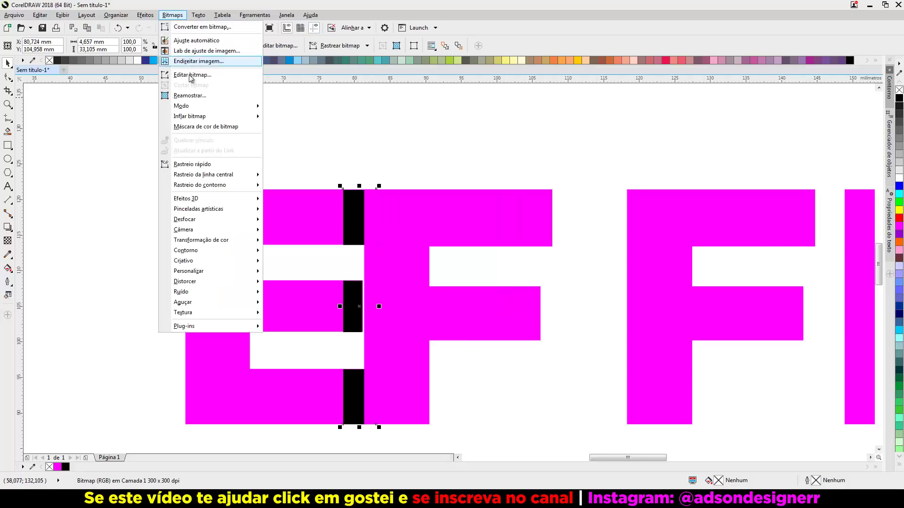
{"action": "mouse_move", "coordinate": [185, 219]}
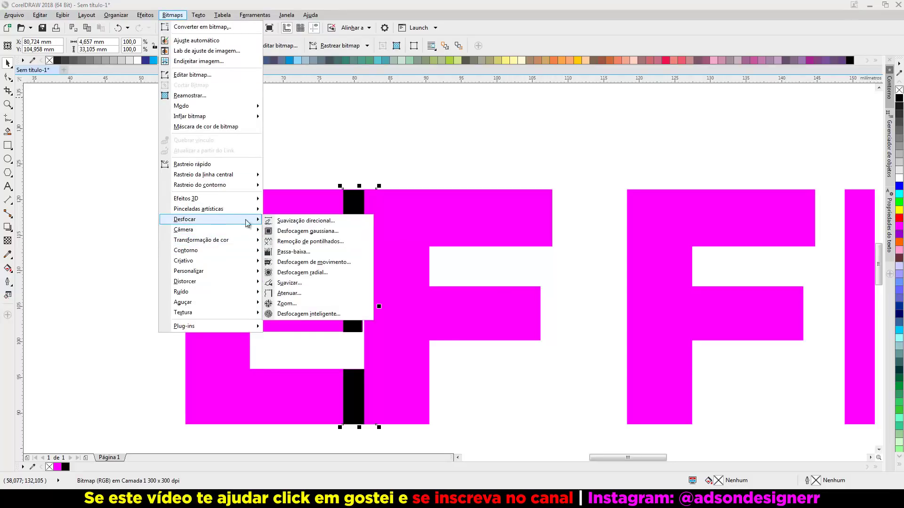
{"action": "left_click", "coordinate": [304, 231]}
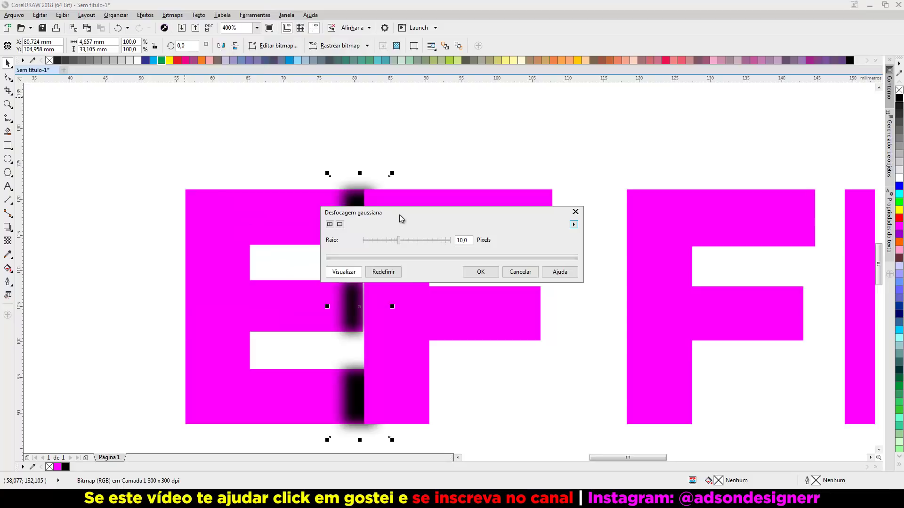
{"action": "left_click_drag", "start_coordinate": [502, 138], "coordinate": [519, 129]}
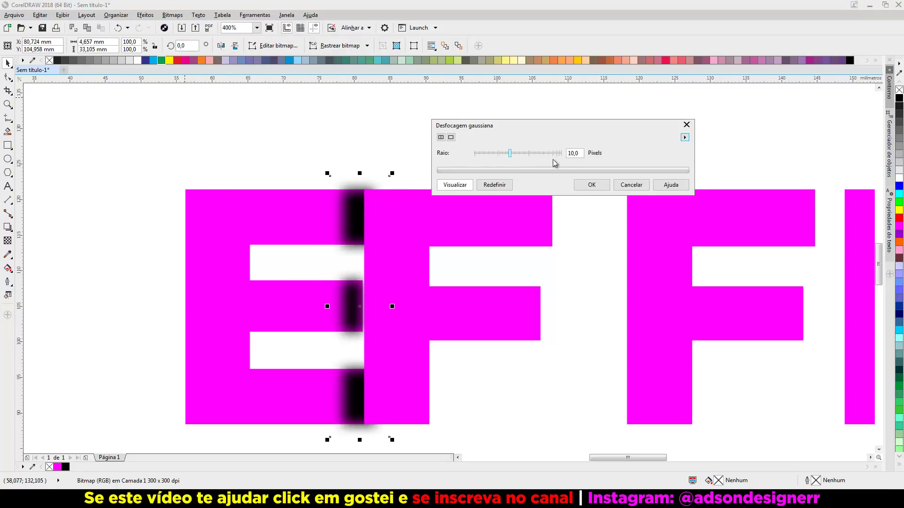
{"action": "left_click", "coordinate": [509, 155]}
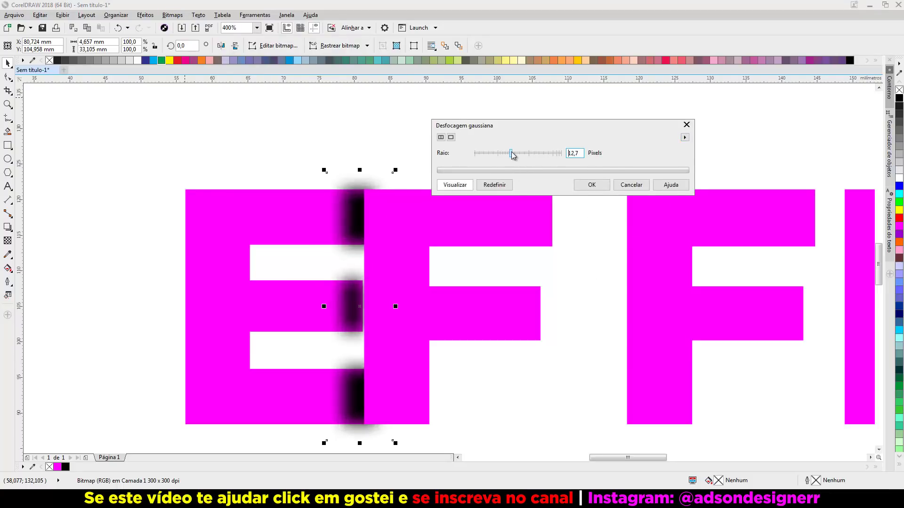
{"action": "left_click_drag", "start_coordinate": [509, 156], "coordinate": [515, 156]}
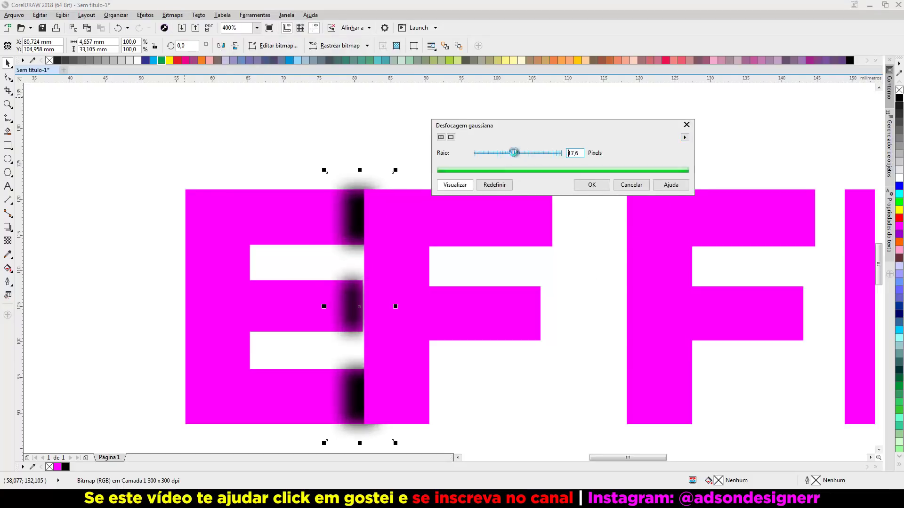
{"action": "left_click", "coordinate": [589, 185]}
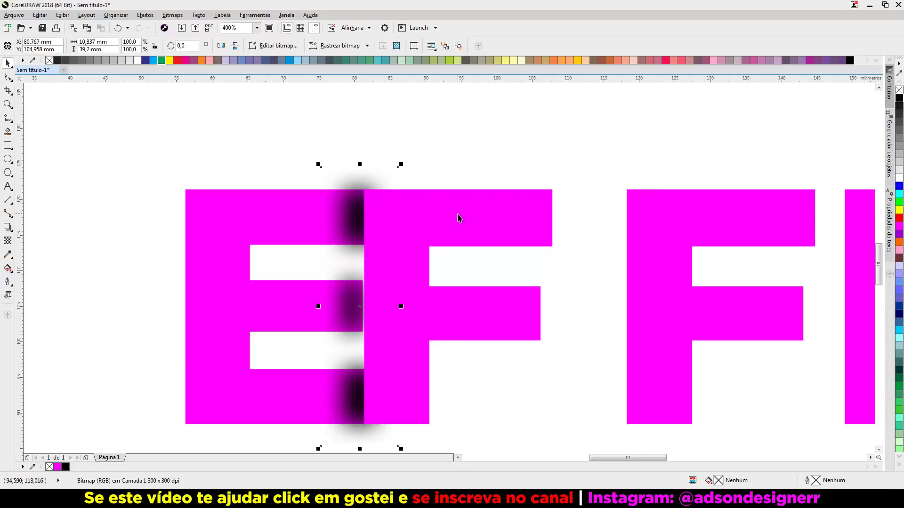
{"action": "left_click", "coordinate": [8, 241]}
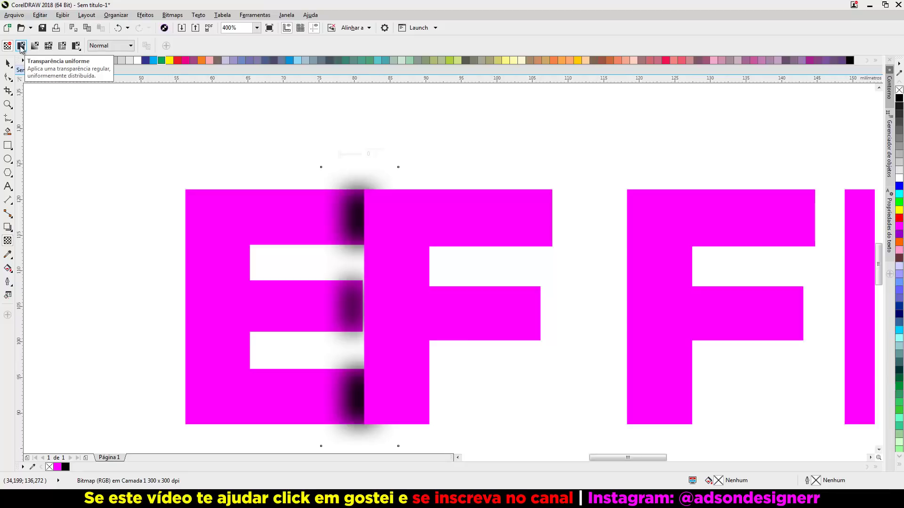
Give the shadow uniform transparency and PowerClip it inside the E.
{"action": "left_click", "coordinate": [21, 48]}
{"action": "key", "text": "space"}
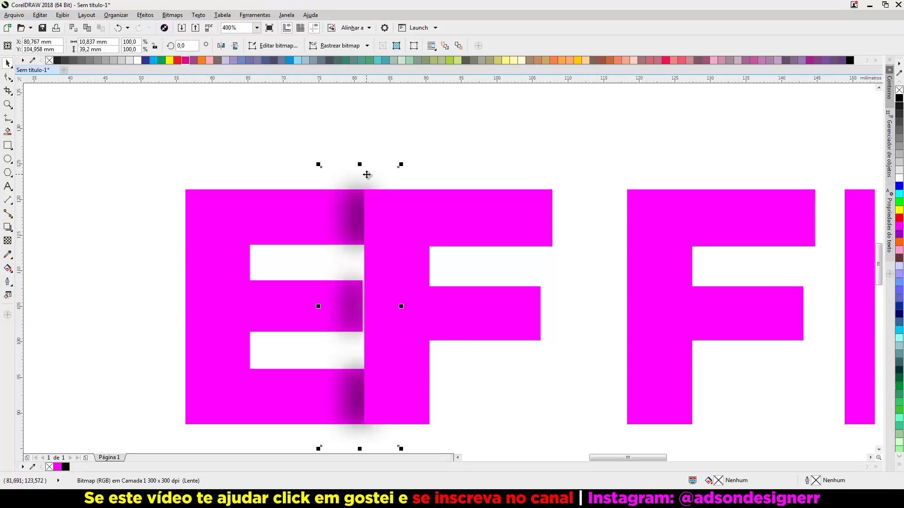
{"action": "right_click", "coordinate": [366, 175]}
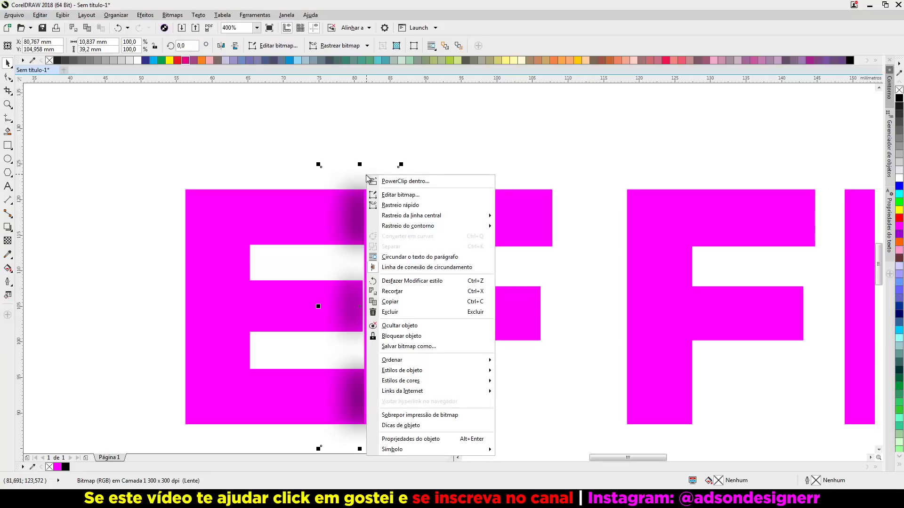
{"action": "left_click", "coordinate": [399, 181]}
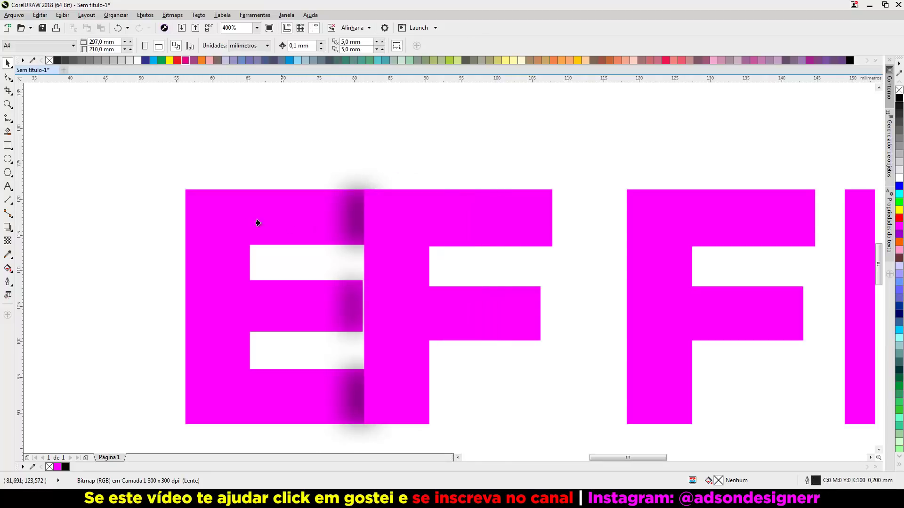
{"action": "left_click", "coordinate": [242, 220]}
Slide the F slightly left so it overlaps the E, then deselect.
{"action": "left_click", "coordinate": [354, 185]}
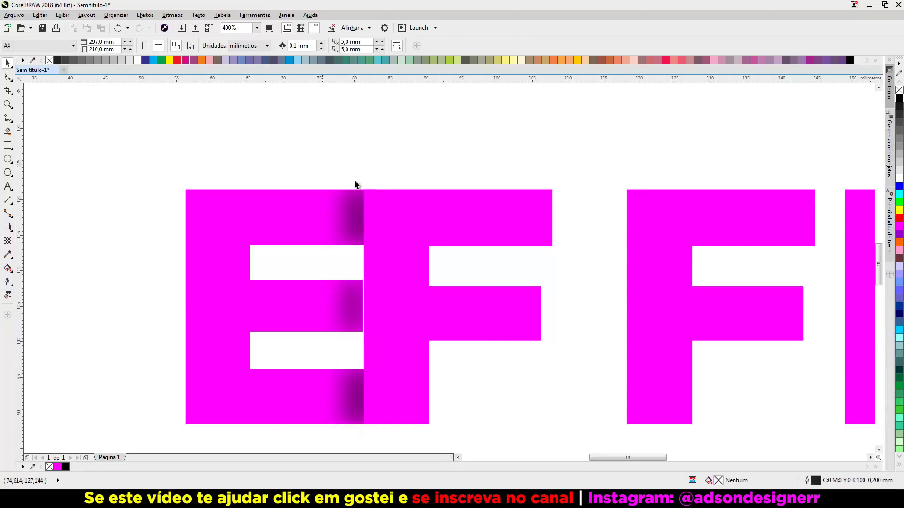
{"action": "left_click", "coordinate": [485, 200]}
{"action": "left_click_drag", "start_coordinate": [485, 200], "coordinate": [480, 201]}
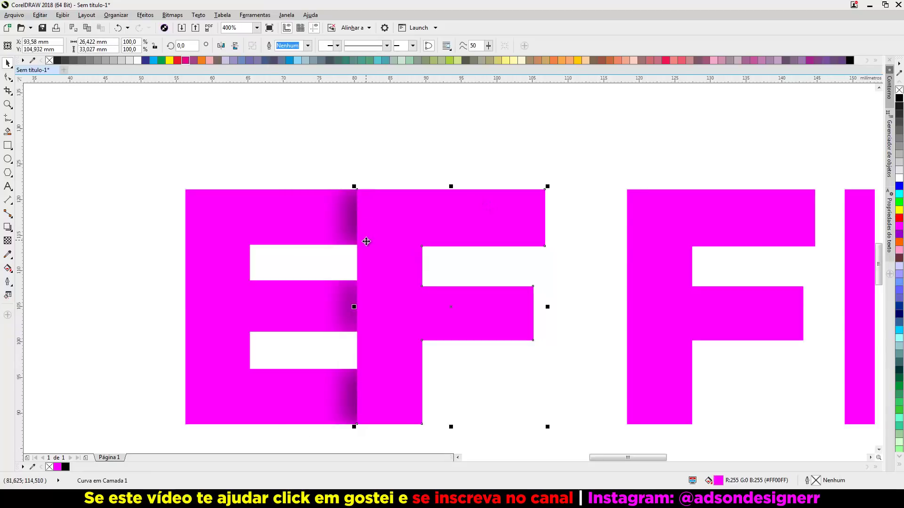
{"action": "left_click", "coordinate": [365, 143]}
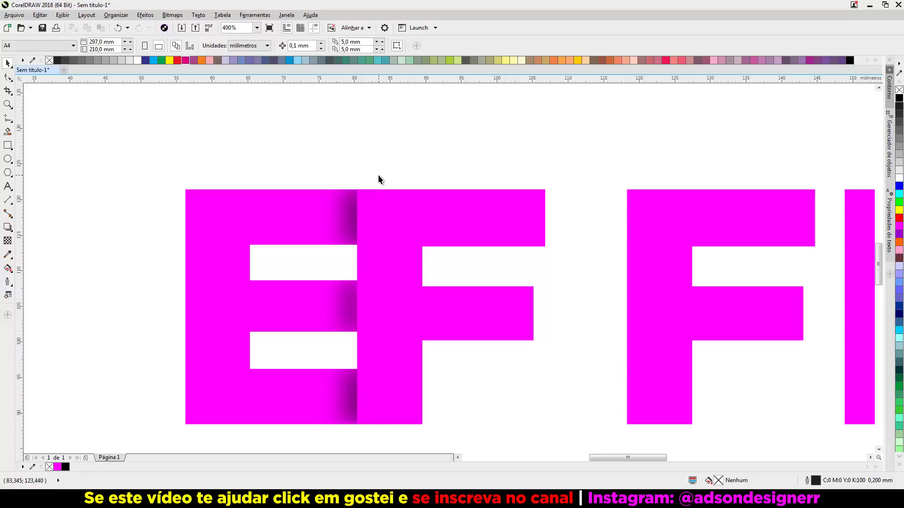
Undo the F move and the PowerClip, leaving the shadow strip unclipped and selected.
{"action": "left_click", "coordinate": [378, 178]}
{"action": "key", "text": "ctrl+z"}
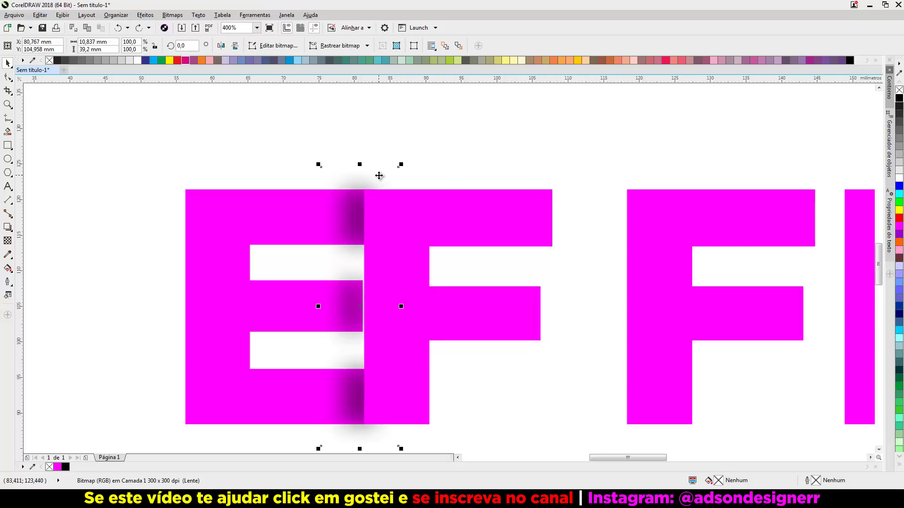
{"action": "left_click", "coordinate": [390, 183]}
{"action": "right_click", "coordinate": [377, 180]}
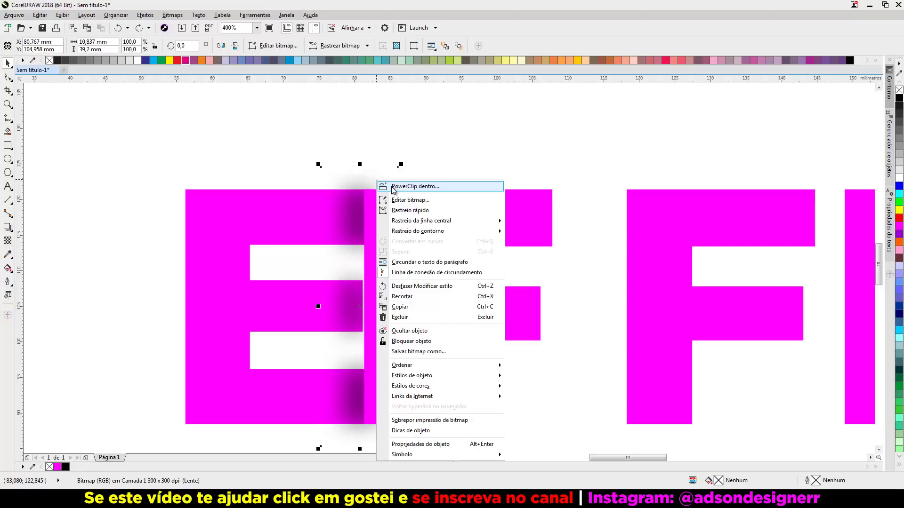
{"action": "left_click", "coordinate": [371, 134]}
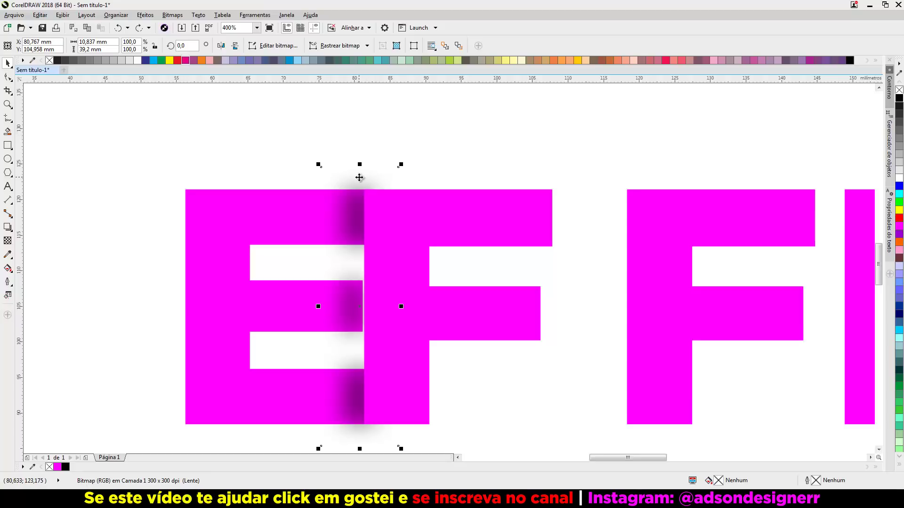
Place the shadow inside the E as PowerClip container, then nudge the F about 1 mm left.
{"action": "left_click", "coordinate": [139, 17]}
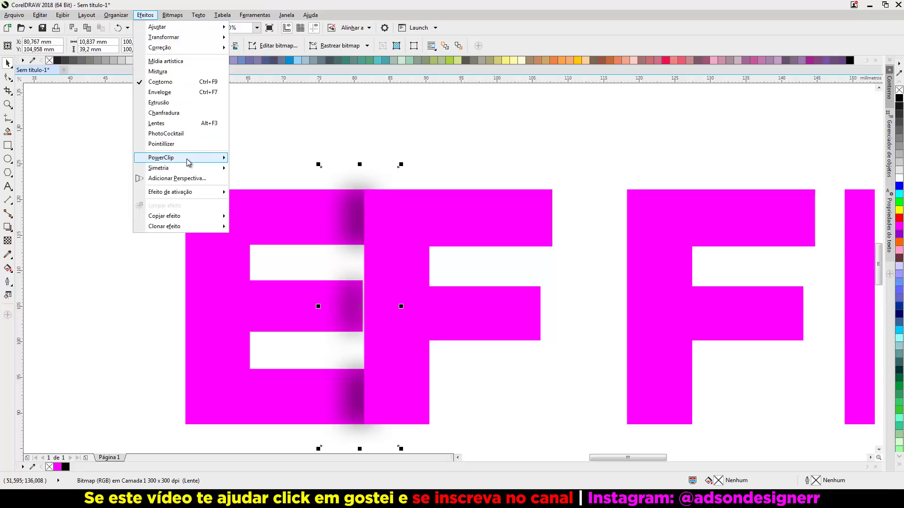
{"action": "mouse_move", "coordinate": [161, 157]}
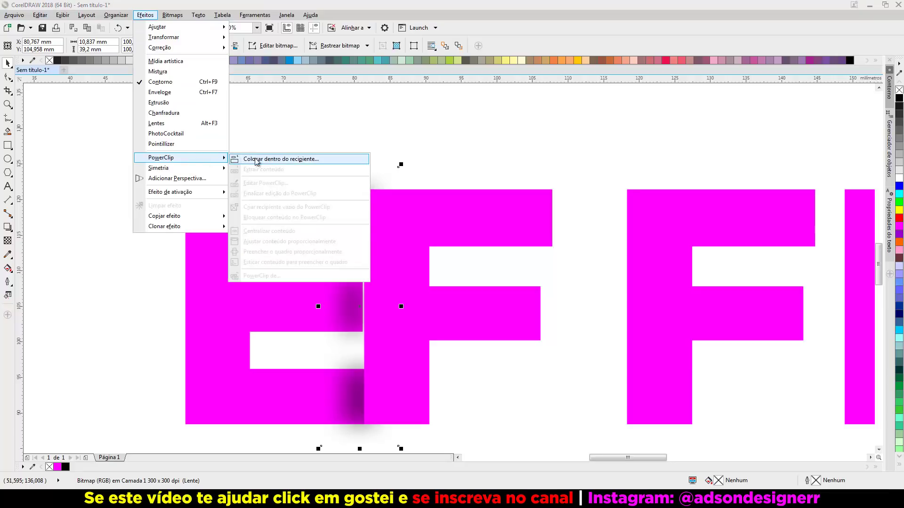
{"action": "left_click", "coordinate": [256, 159]}
{"action": "left_click", "coordinate": [243, 207]}
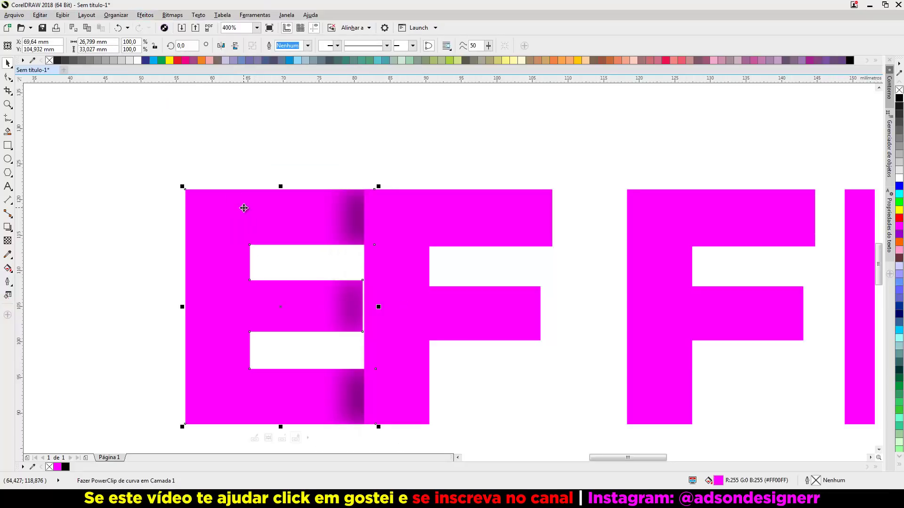
{"action": "left_click", "coordinate": [273, 153]}
{"action": "left_click_drag", "start_coordinate": [466, 224], "coordinate": [458, 221]}
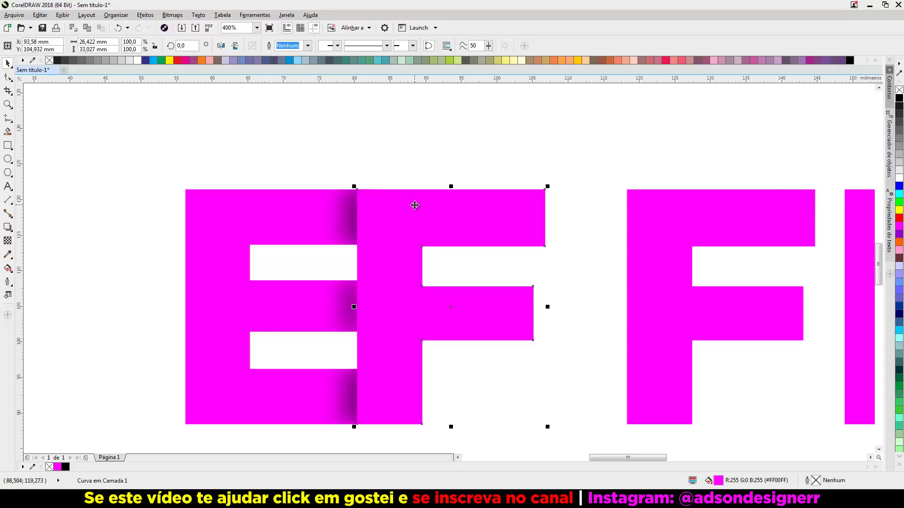
{"action": "scroll", "coordinate": [414, 204], "scroll_direction": "down", "scroll_amount": 1}
{"action": "left_click", "coordinate": [522, 170]}
Slide the second F onto the first F and blur the dark strip between them.
{"action": "scroll", "coordinate": [525, 170], "scroll_direction": "up", "scroll_amount": 1}
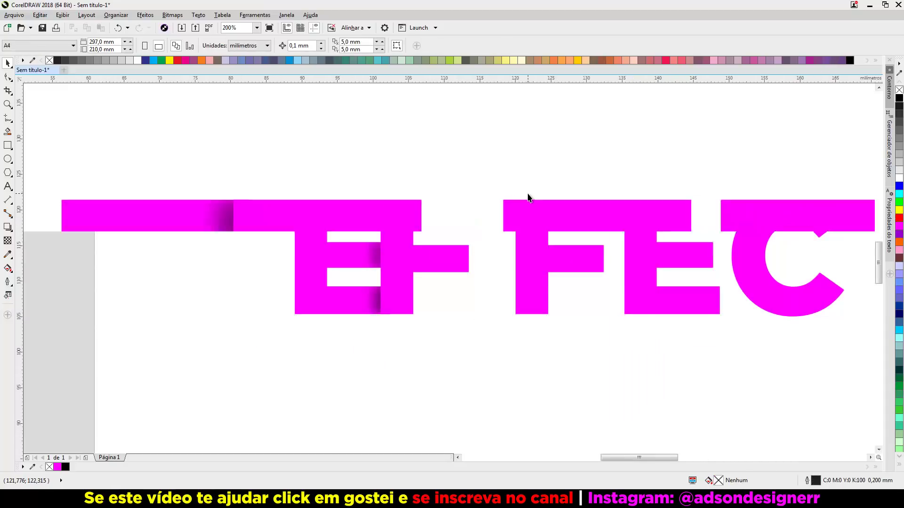
{"action": "scroll", "coordinate": [486, 172], "scroll_direction": "down", "scroll_amount": 1}
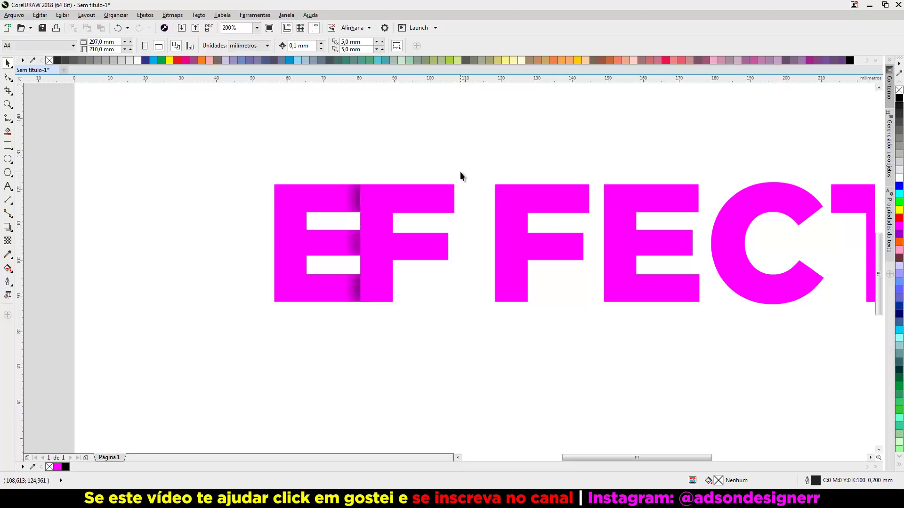
{"action": "left_click_drag", "start_coordinate": [492, 197], "coordinate": [445, 197]}
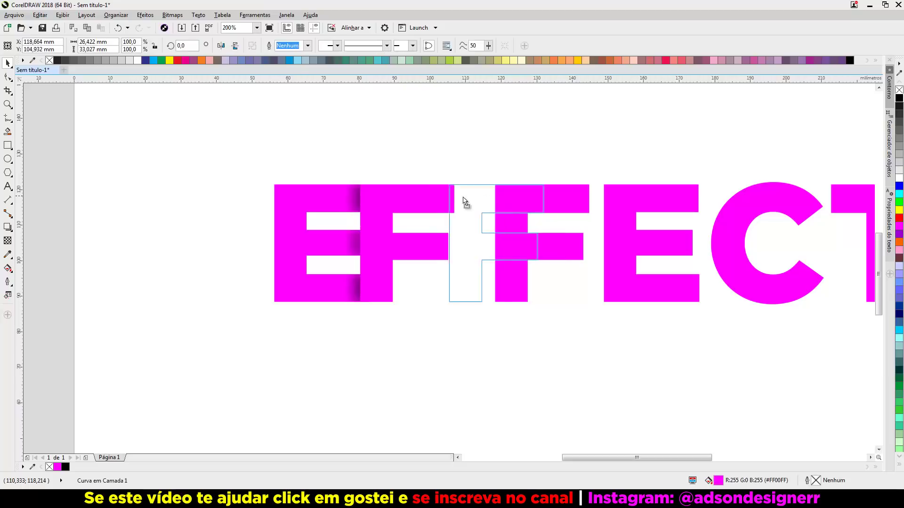
{"action": "left_click", "coordinate": [172, 14]}
{"action": "key", "text": "Escape"}
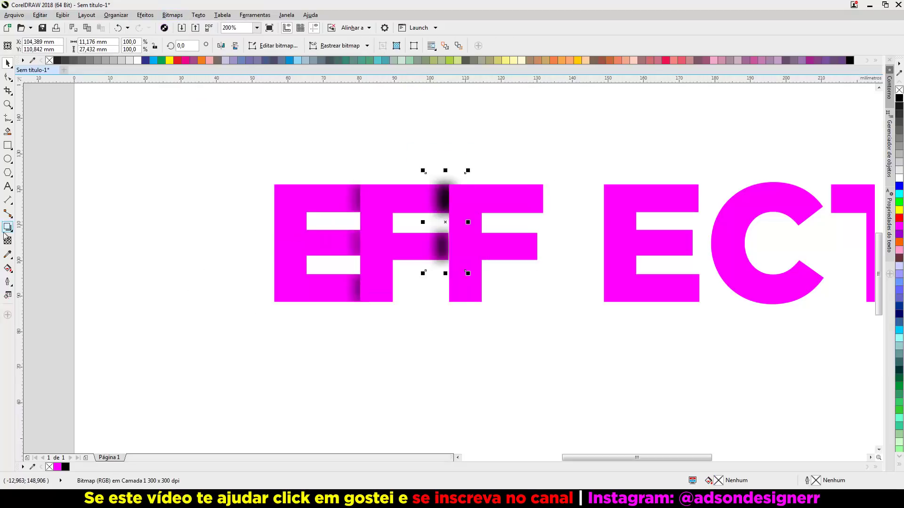
Move the E against the second F and Gaussian-blur the dark strip beside it.
{"action": "left_click_drag", "start_coordinate": [607, 203], "coordinate": [525, 202]}
{"action": "left_click", "coordinate": [525, 236]}
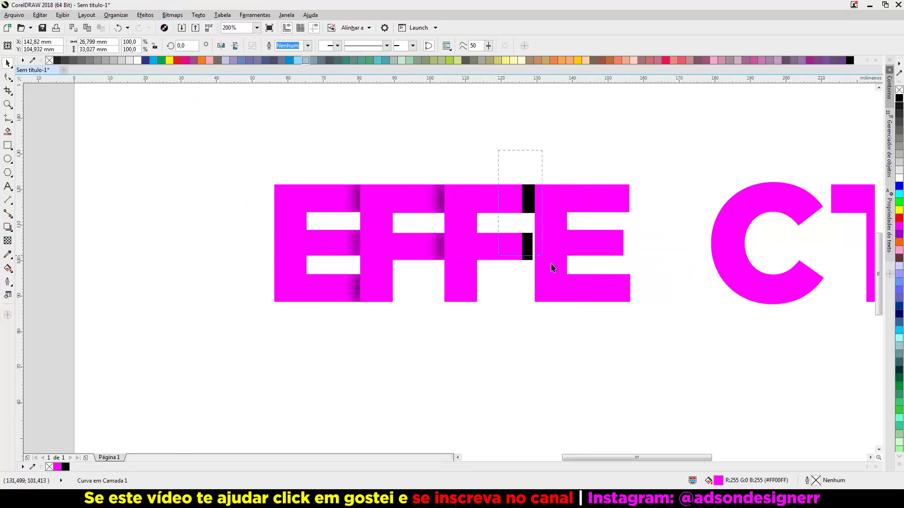
{"action": "left_click", "coordinate": [172, 15]}
{"action": "left_click", "coordinate": [259, 232]}
{"action": "left_click", "coordinate": [586, 191]}
Move the C and T left against the E and blur the dark crescent by the C.
{"action": "left_click", "coordinate": [700, 173]}
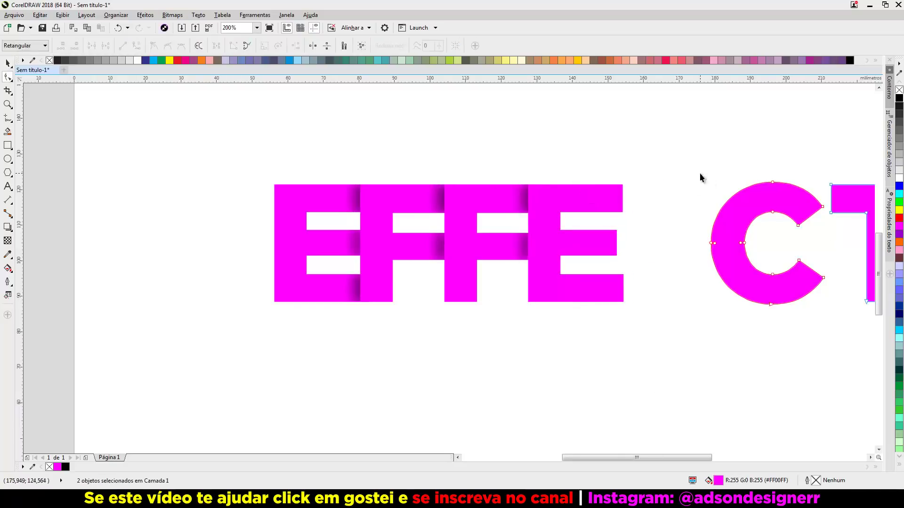
{"action": "left_click_drag", "start_coordinate": [720, 198], "coordinate": [619, 198]}
{"action": "left_click", "coordinate": [172, 15]}
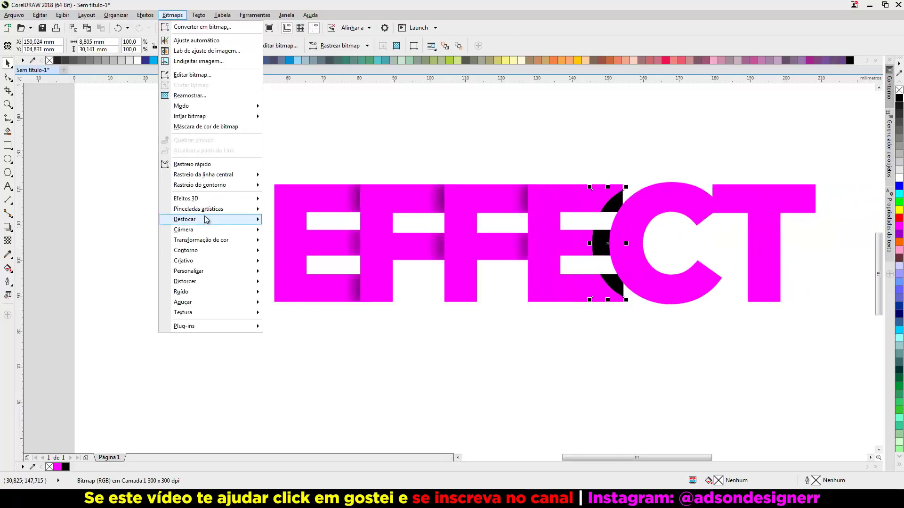
{"action": "left_click", "coordinate": [259, 232]}
{"action": "right_click", "coordinate": [630, 182]}
{"action": "left_click", "coordinate": [729, 179]}
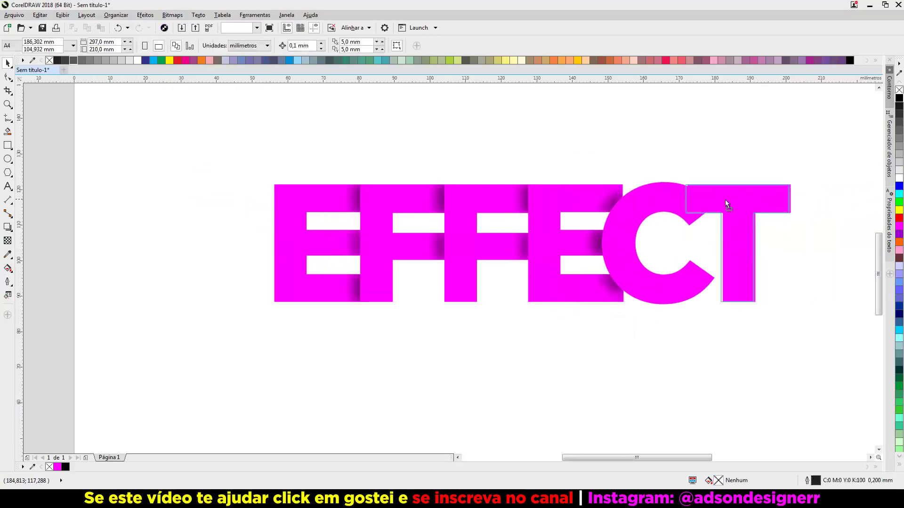
Move the T against the C and blur the dark strip between them.
{"action": "left_click_drag", "start_coordinate": [725, 199], "coordinate": [696, 199]}
{"action": "left_click", "coordinate": [172, 14]}
{"action": "left_click", "coordinate": [292, 219]}
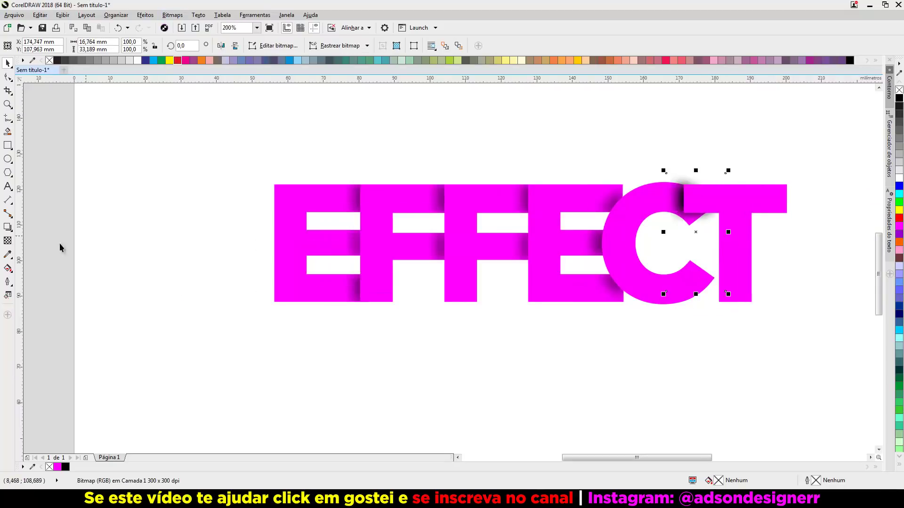
{"action": "left_click", "coordinate": [61, 248]}
{"action": "scroll", "coordinate": [734, 200], "scroll_direction": "up", "scroll_amount": 2}
{"action": "scroll", "coordinate": [640, 139], "scroll_direction": "down", "scroll_amount": 2}
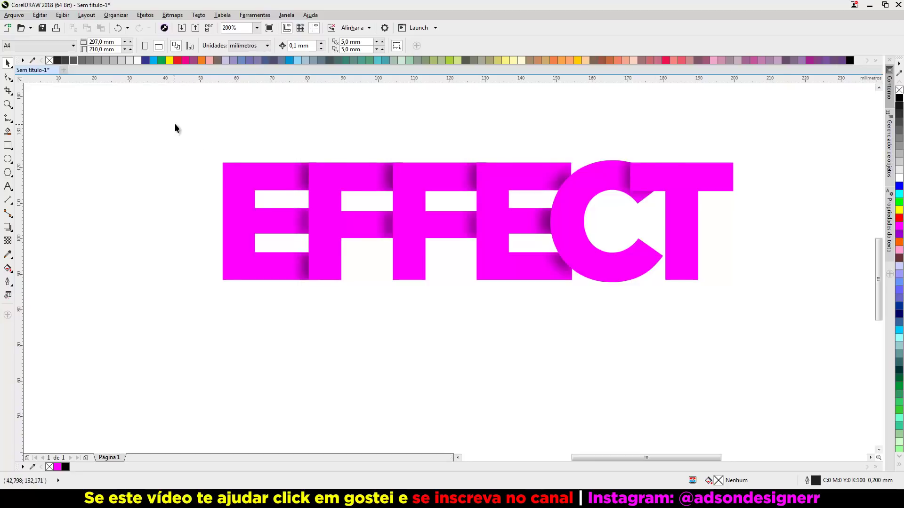
{"action": "mouse_move", "coordinate": [175, 125]}
{"action": "left_mouse_down"}
{"action": "mouse_move", "coordinate": [564, 285]}
{"action": "mouse_move", "coordinate": [781, 342]}
{"action": "left_mouse_up"}
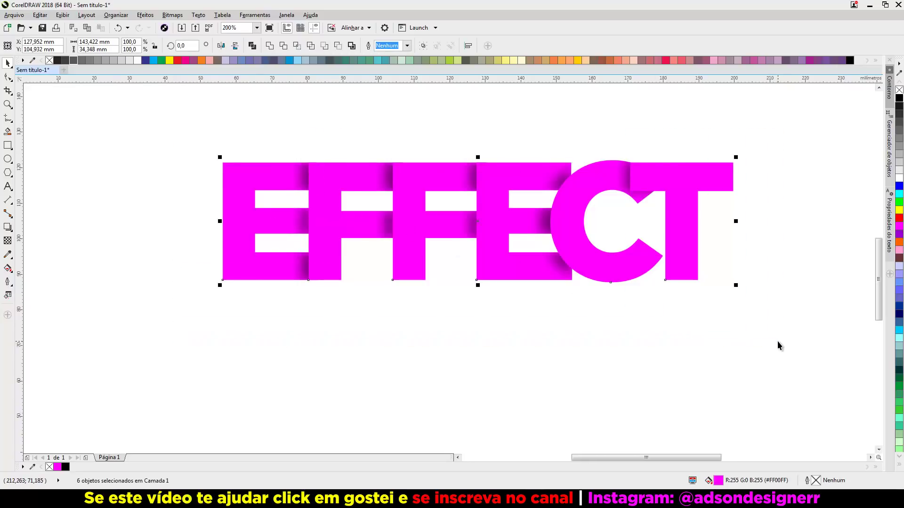
{"action": "left_click_drag", "start_coordinate": [159, 117], "coordinate": [806, 350]}
{"action": "key", "text": "ctrl+g"}
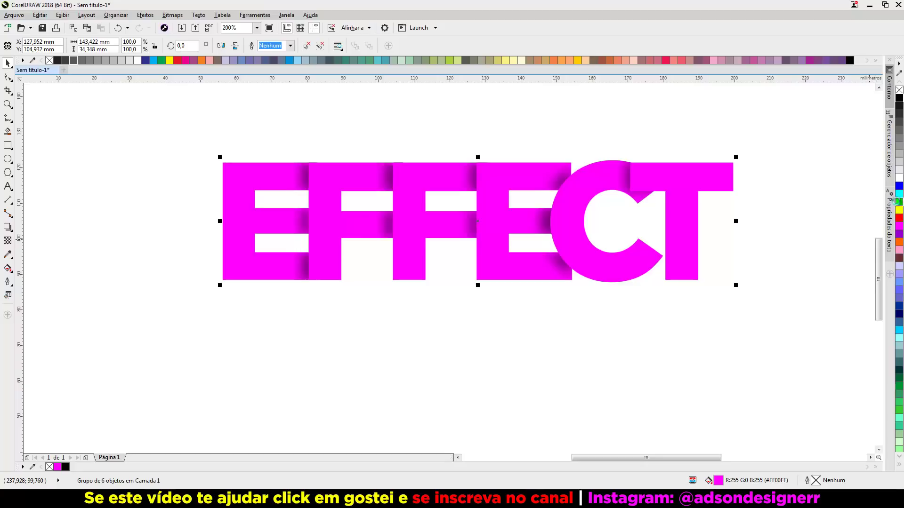
{"action": "left_click", "coordinate": [898, 203]}
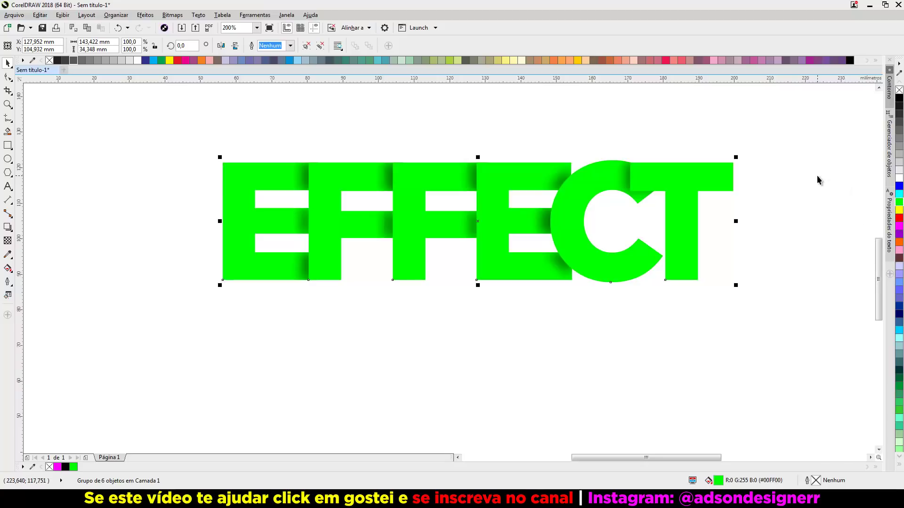
{"action": "left_click", "coordinate": [898, 186]}
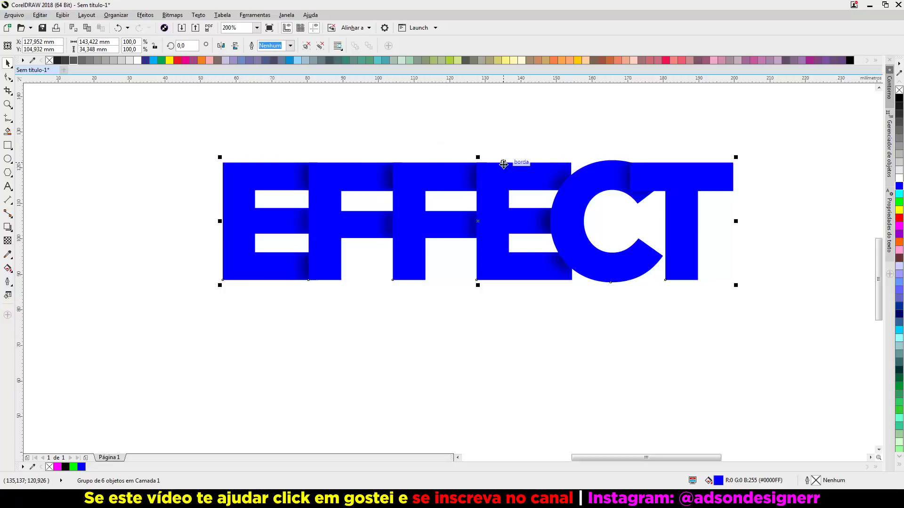
{"action": "key", "text": "ctrl+z"}
{"action": "scroll", "coordinate": [520, 210], "scroll_direction": "down", "scroll_amount": 1}
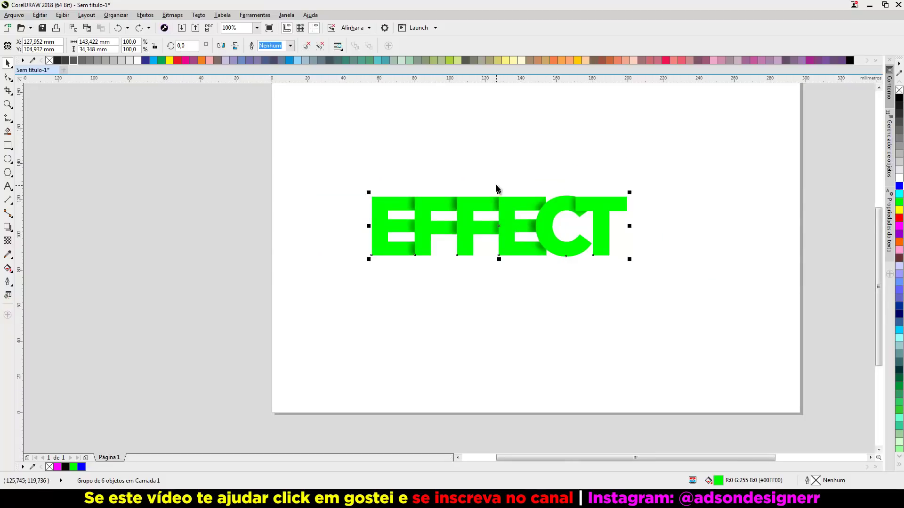
Centre the green EFFECT group, drop a copy below it, and open Convert to Bitmap for the top one.
{"action": "left_click_drag", "start_coordinate": [316, 159], "coordinate": [682, 314]}
{"action": "key", "text": "p"}
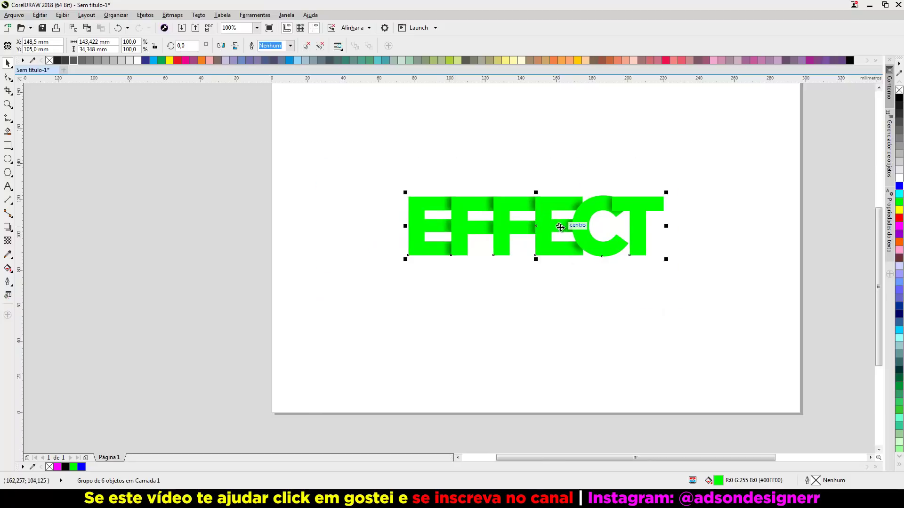
{"action": "left_click_drag", "start_coordinate": [542, 227], "coordinate": [542, 349]}
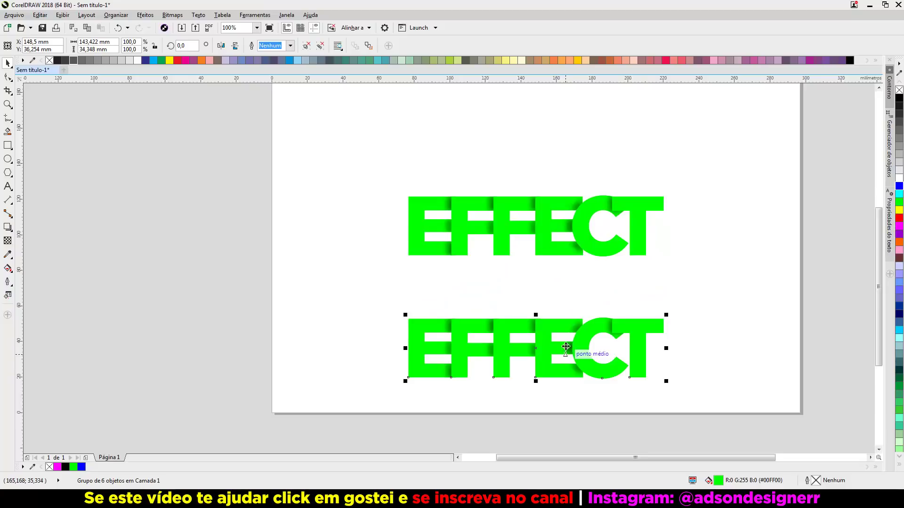
{"action": "left_click", "coordinate": [553, 251]}
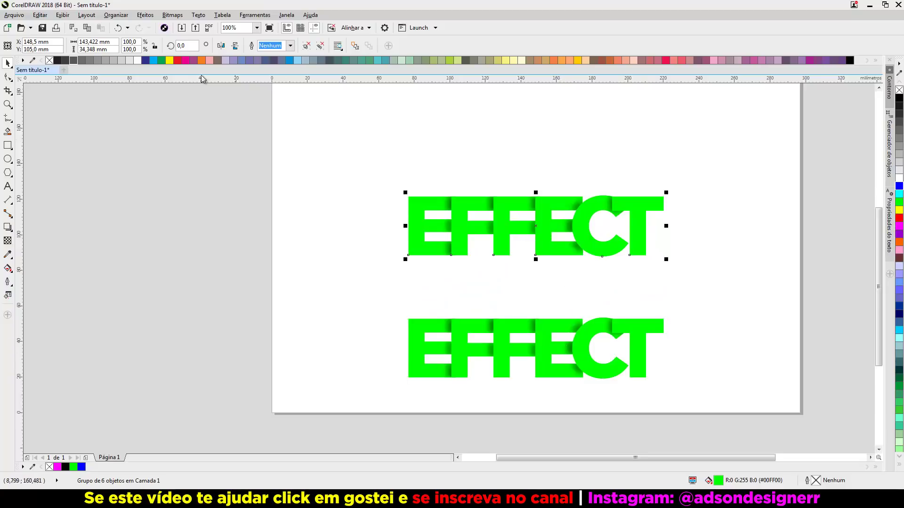
{"action": "left_click", "coordinate": [171, 16]}
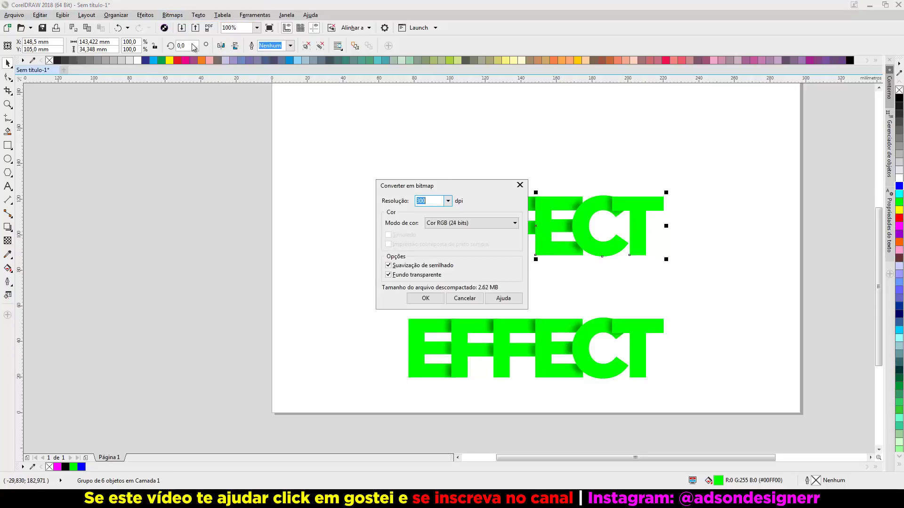
Convert the top EFFECT to a 300 dpi RGB bitmap and add cyan to the document palette.
{"action": "key", "text": "Return"}
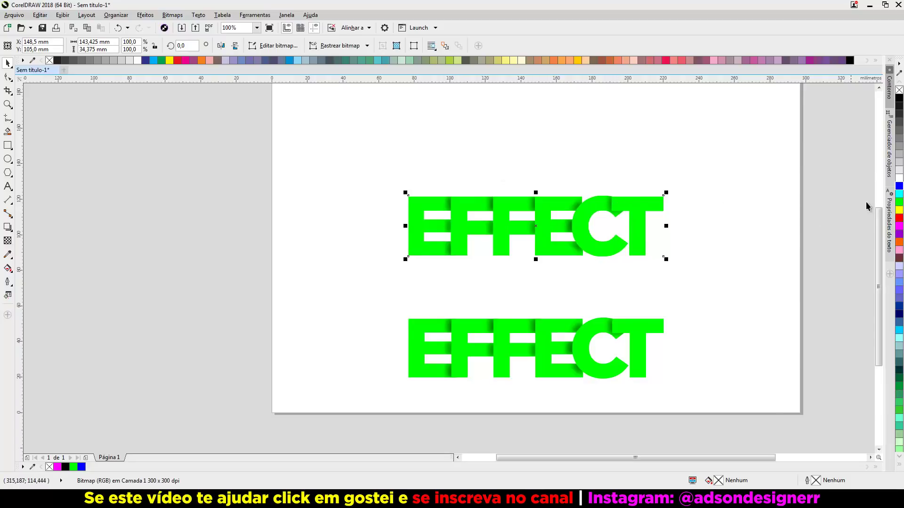
{"action": "left_click", "coordinate": [899, 194]}
Preview a teal Hue/Saturation/Lightness shift (hue 33) on the top EFFECT, cancel it, and reopen the Adjust effects.
{"action": "left_click", "coordinate": [145, 18]}
{"action": "mouse_move", "coordinate": [157, 27]}
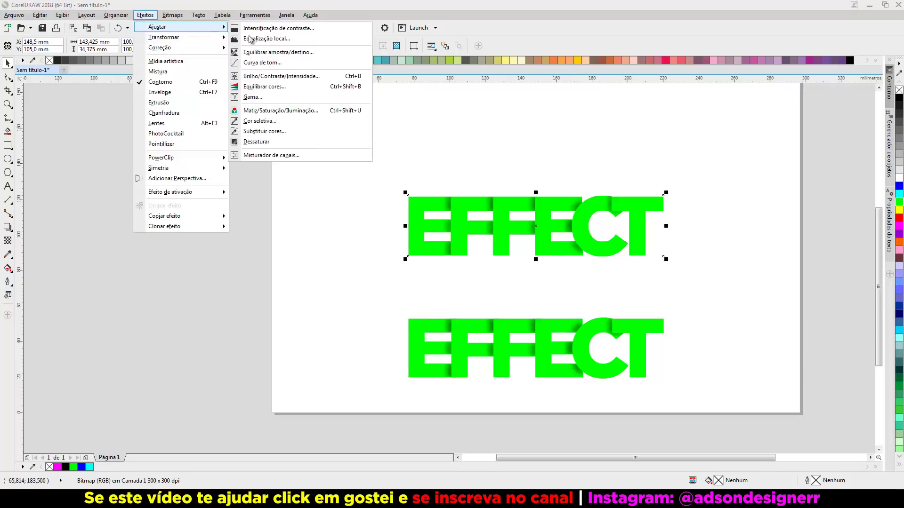
{"action": "left_click", "coordinate": [274, 111]}
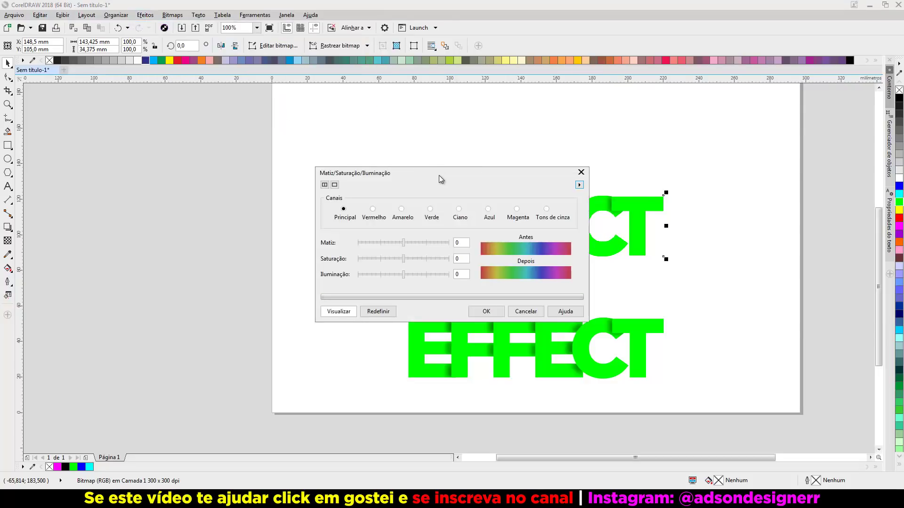
{"action": "left_click_drag", "start_coordinate": [440, 176], "coordinate": [193, 132]}
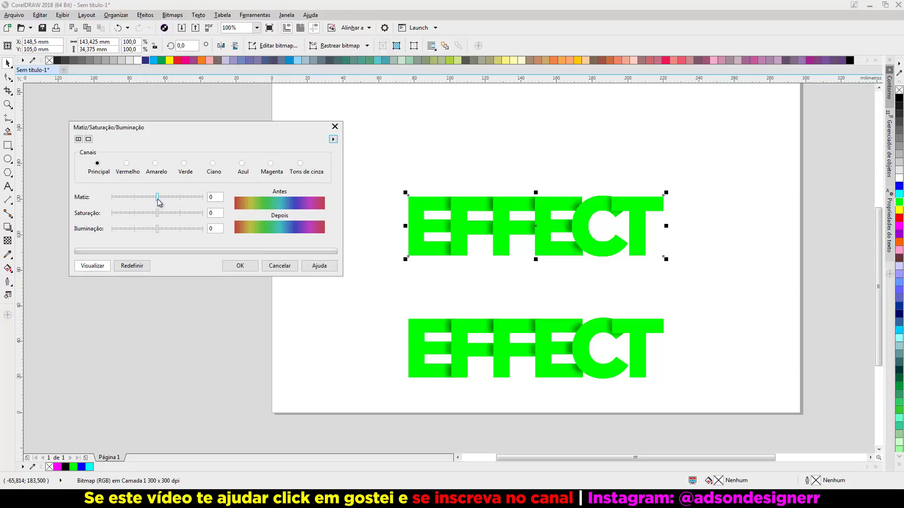
{"action": "mouse_move", "coordinate": [158, 200]}
{"action": "left_mouse_down"}
{"action": "mouse_move", "coordinate": [180, 200]}
{"action": "mouse_move", "coordinate": [153, 202]}
{"action": "mouse_move", "coordinate": [167, 198]}
{"action": "left_mouse_up"}
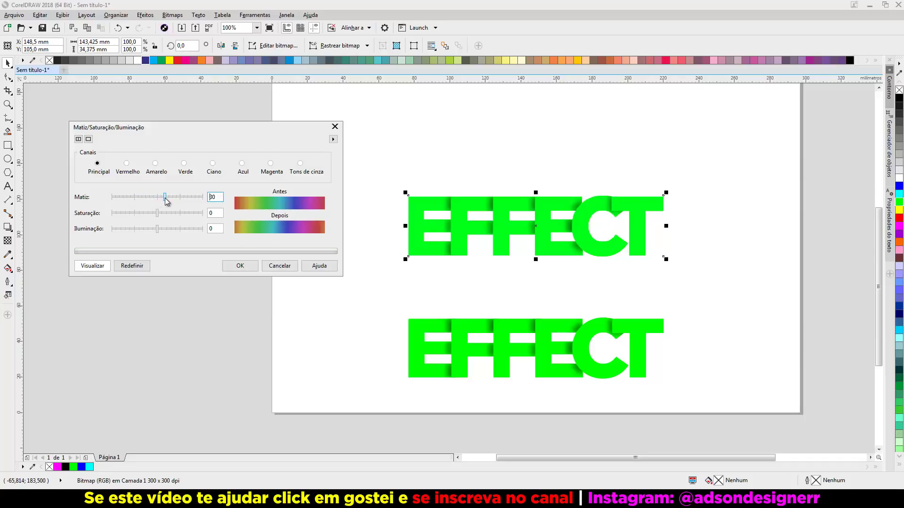
{"action": "left_click", "coordinate": [277, 265]}
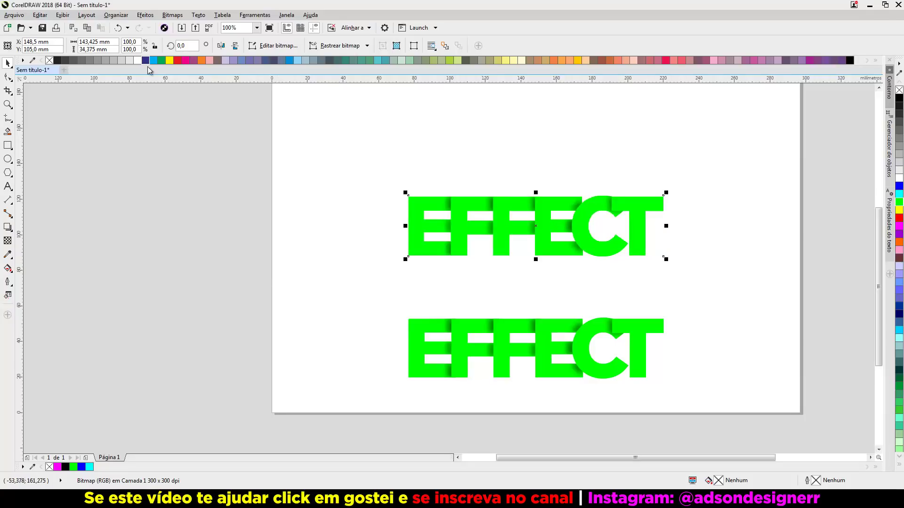
{"action": "left_click", "coordinate": [144, 16]}
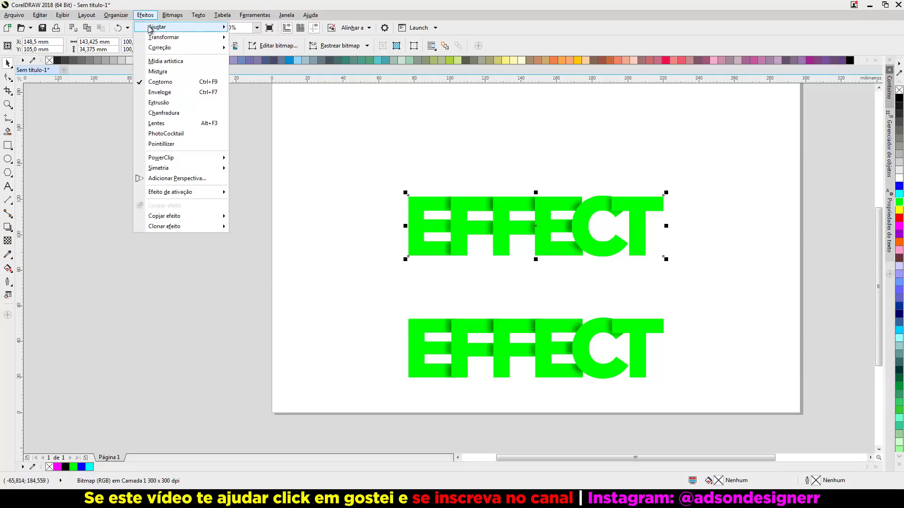
{"action": "mouse_move", "coordinate": [156, 27]}
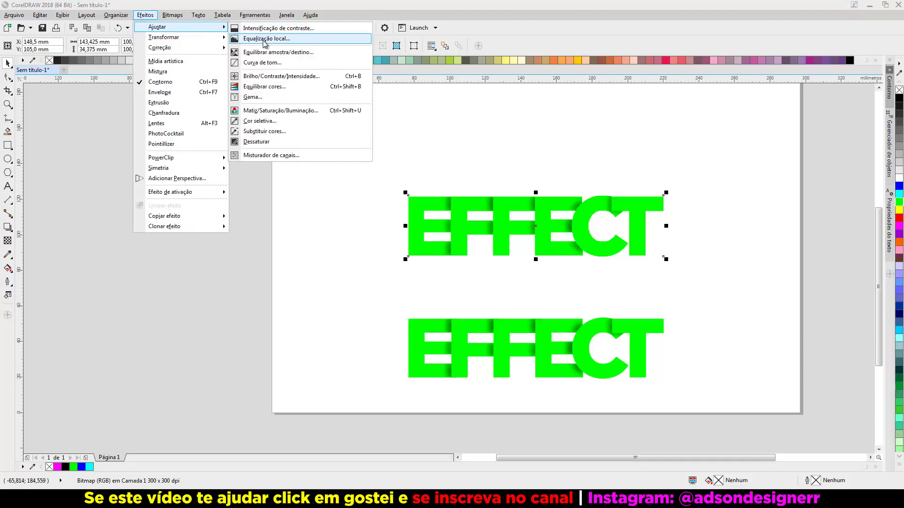
{"action": "left_click", "coordinate": [273, 87]}
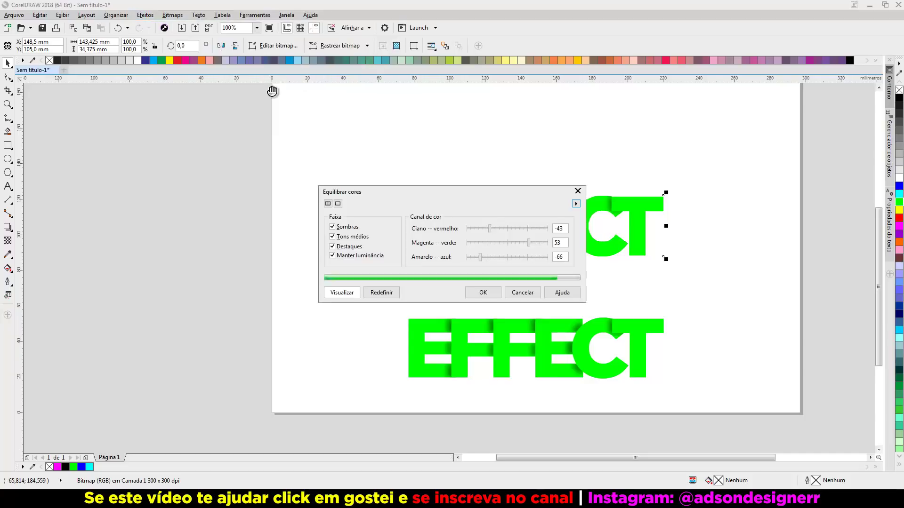
{"action": "left_click_drag", "start_coordinate": [490, 197], "coordinate": [272, 154]}
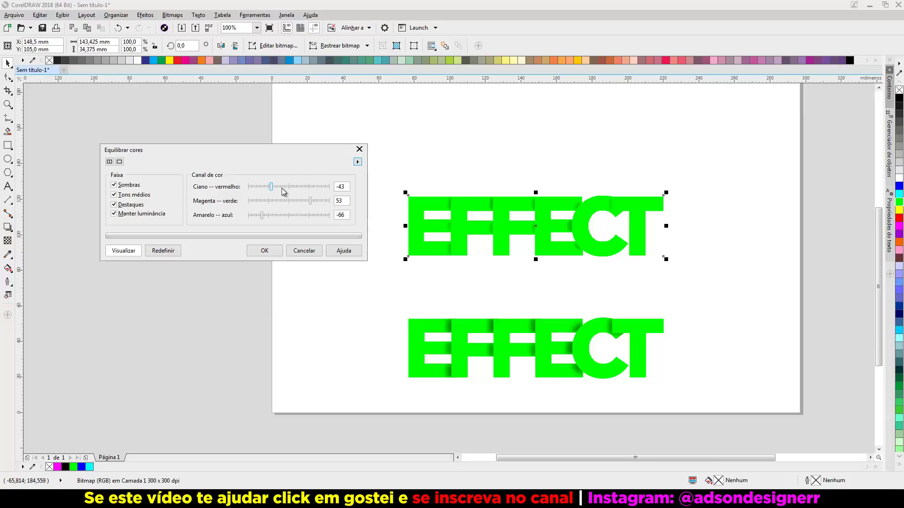
{"action": "left_click_drag", "start_coordinate": [285, 190], "coordinate": [311, 189]}
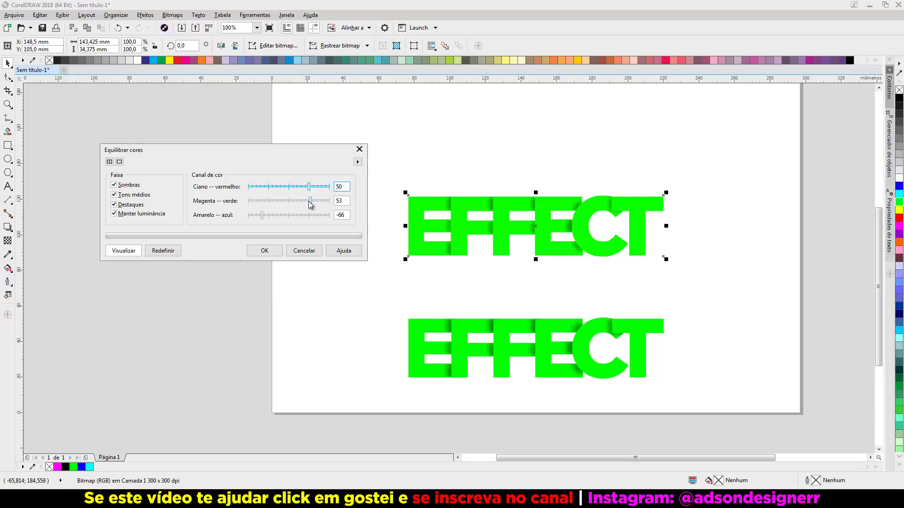
{"action": "left_click_drag", "start_coordinate": [310, 203], "coordinate": [258, 200]}
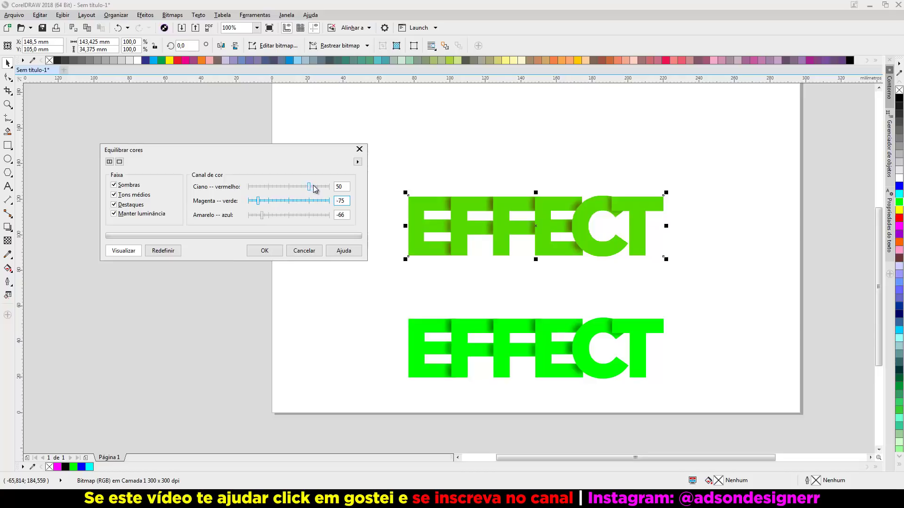
{"action": "left_click_drag", "start_coordinate": [313, 188], "coordinate": [320, 189]}
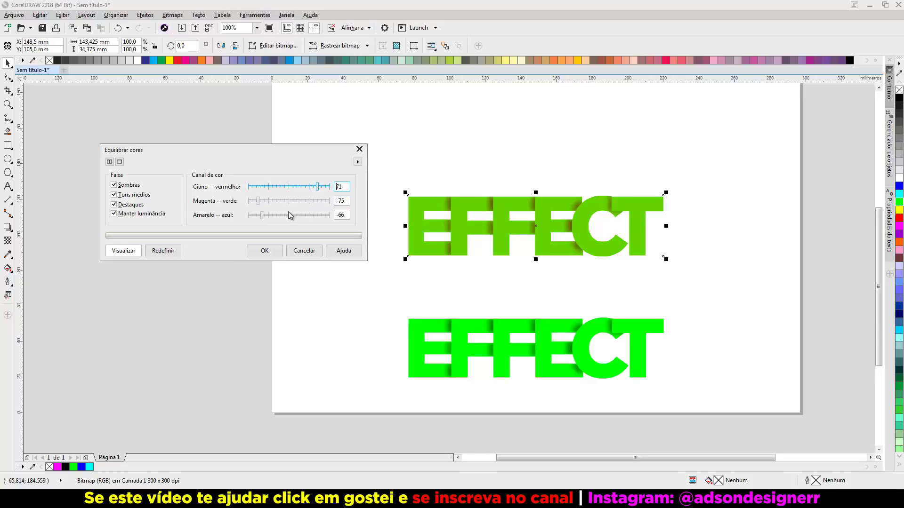
{"action": "mouse_move", "coordinate": [261, 216]}
{"action": "left_mouse_down"}
{"action": "mouse_move", "coordinate": [309, 218]}
{"action": "mouse_move", "coordinate": [260, 216]}
{"action": "left_mouse_up"}
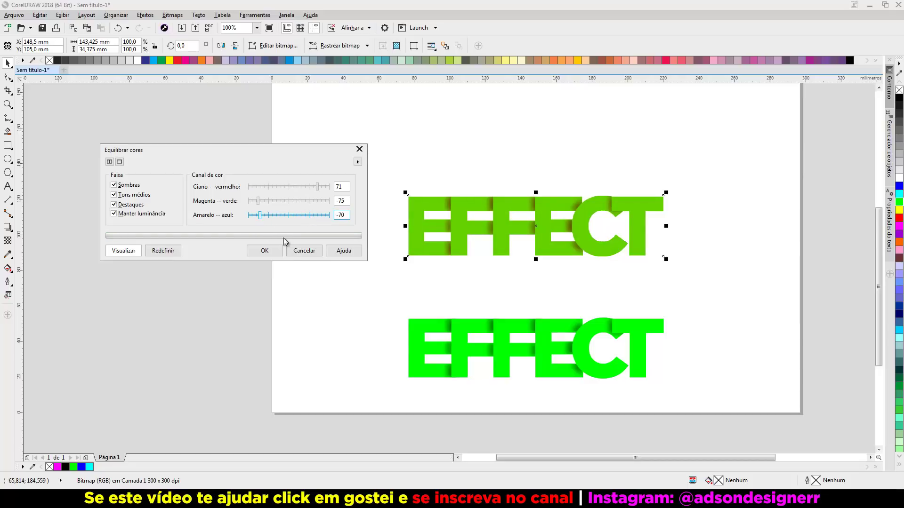
{"action": "left_click", "coordinate": [302, 250]}
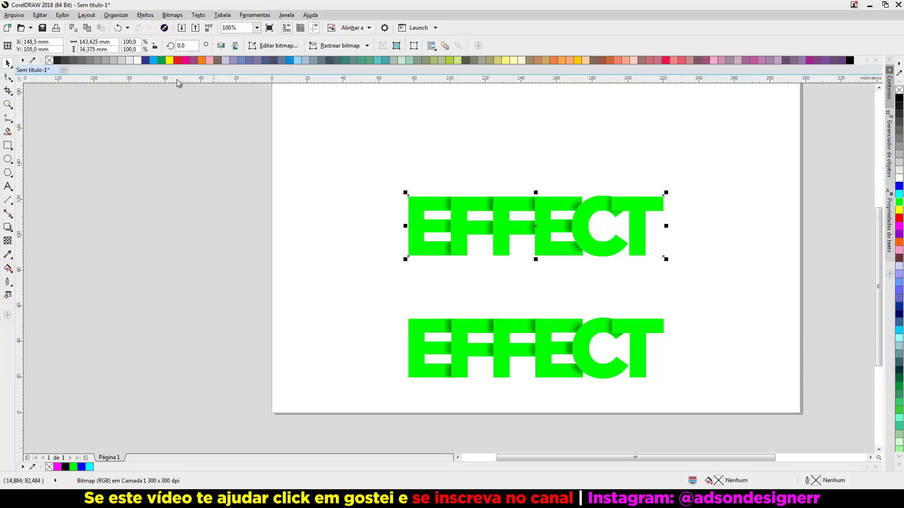
{"action": "left_click", "coordinate": [213, 134]}
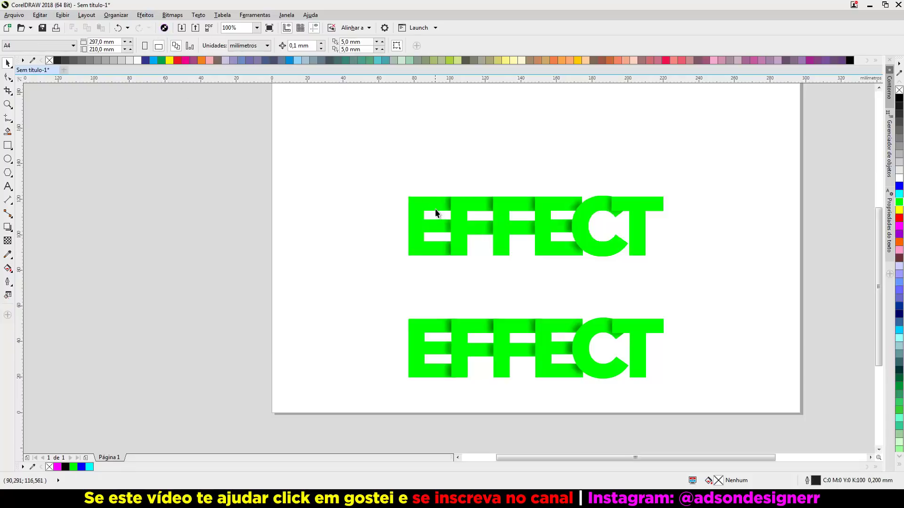
{"action": "left_click", "coordinate": [435, 209]}
{"action": "left_click", "coordinate": [145, 15]}
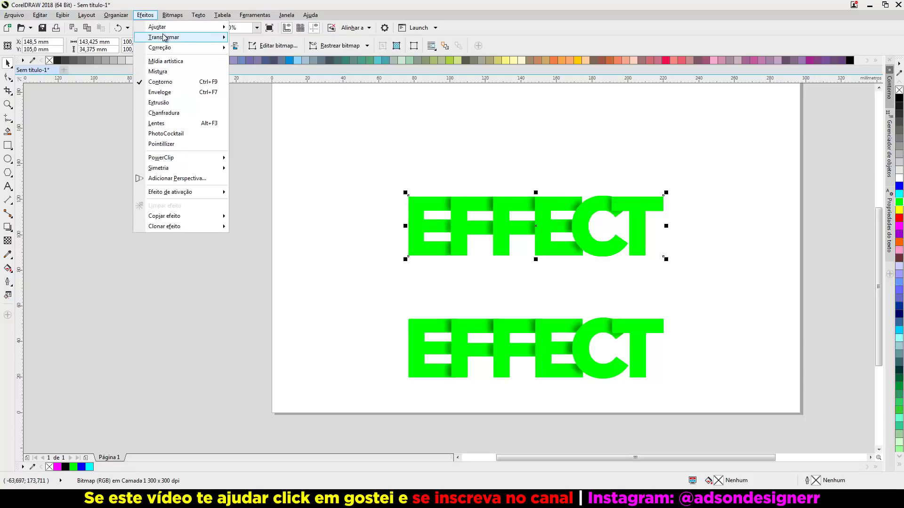
{"action": "mouse_move", "coordinate": [156, 27]}
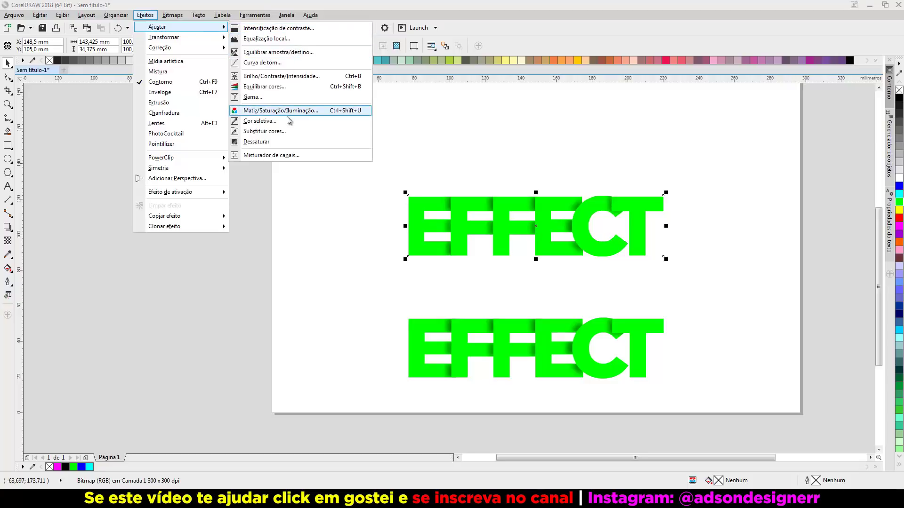
{"action": "left_click", "coordinate": [284, 112]}
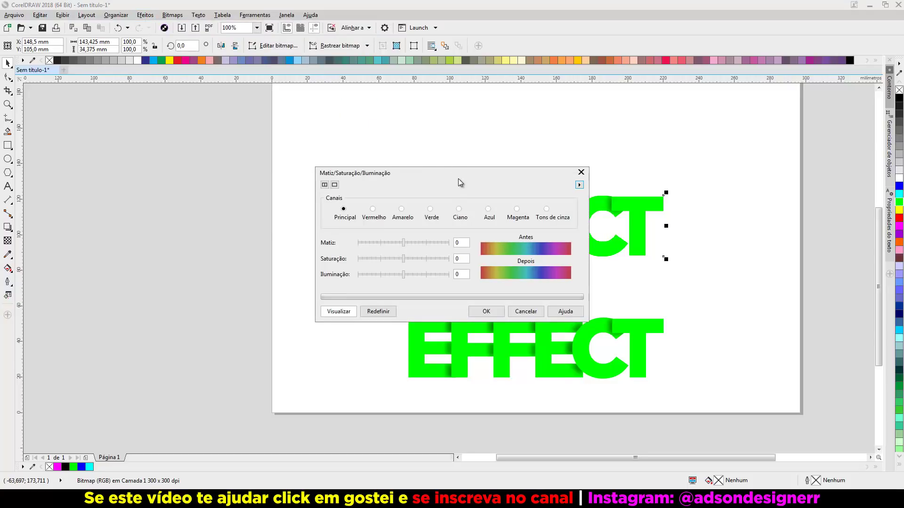
{"action": "left_click_drag", "start_coordinate": [458, 178], "coordinate": [256, 137]}
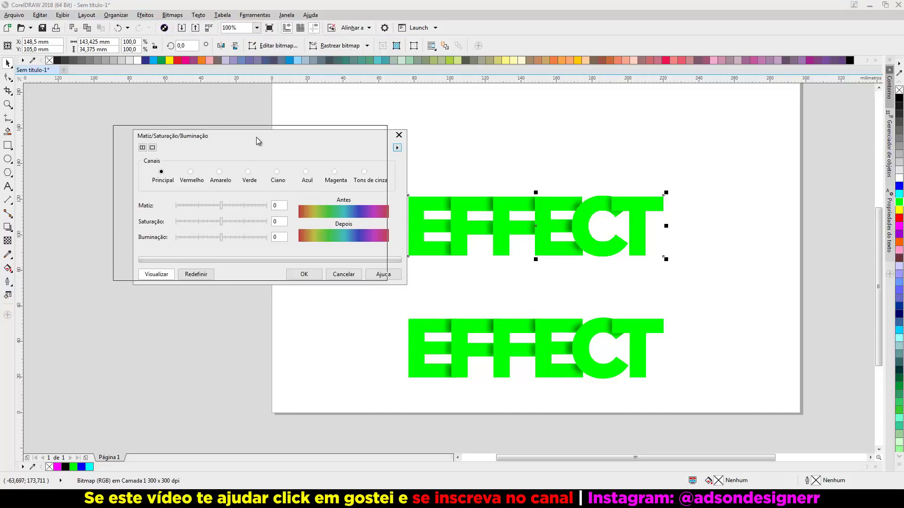
{"action": "left_click_drag", "start_coordinate": [202, 201], "coordinate": [221, 202]}
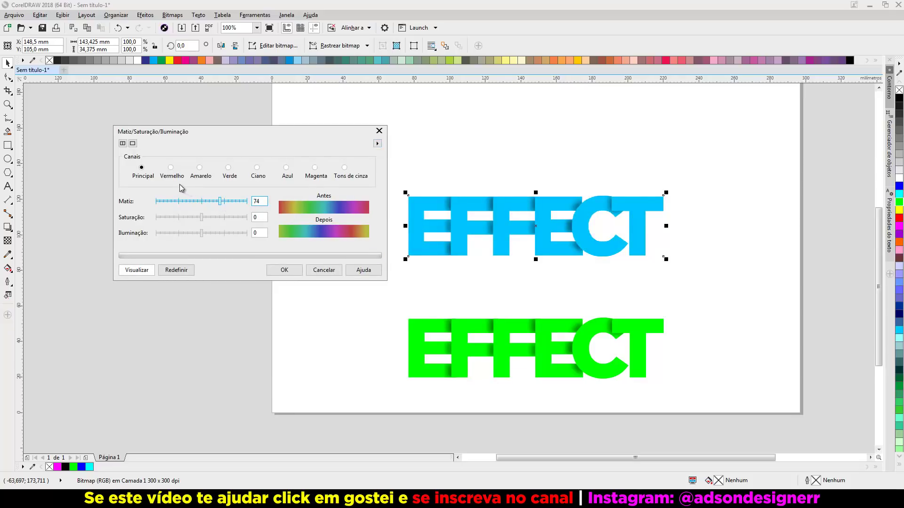
{"action": "left_click", "coordinate": [379, 131]}
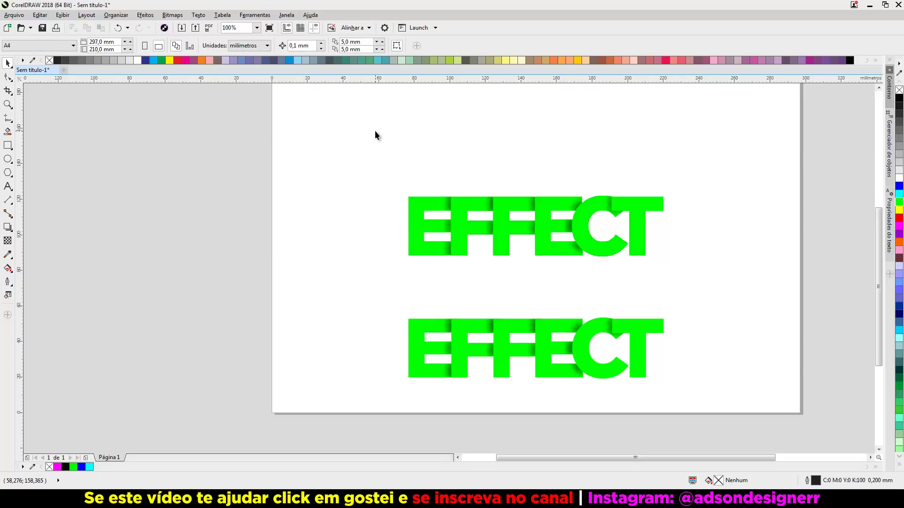